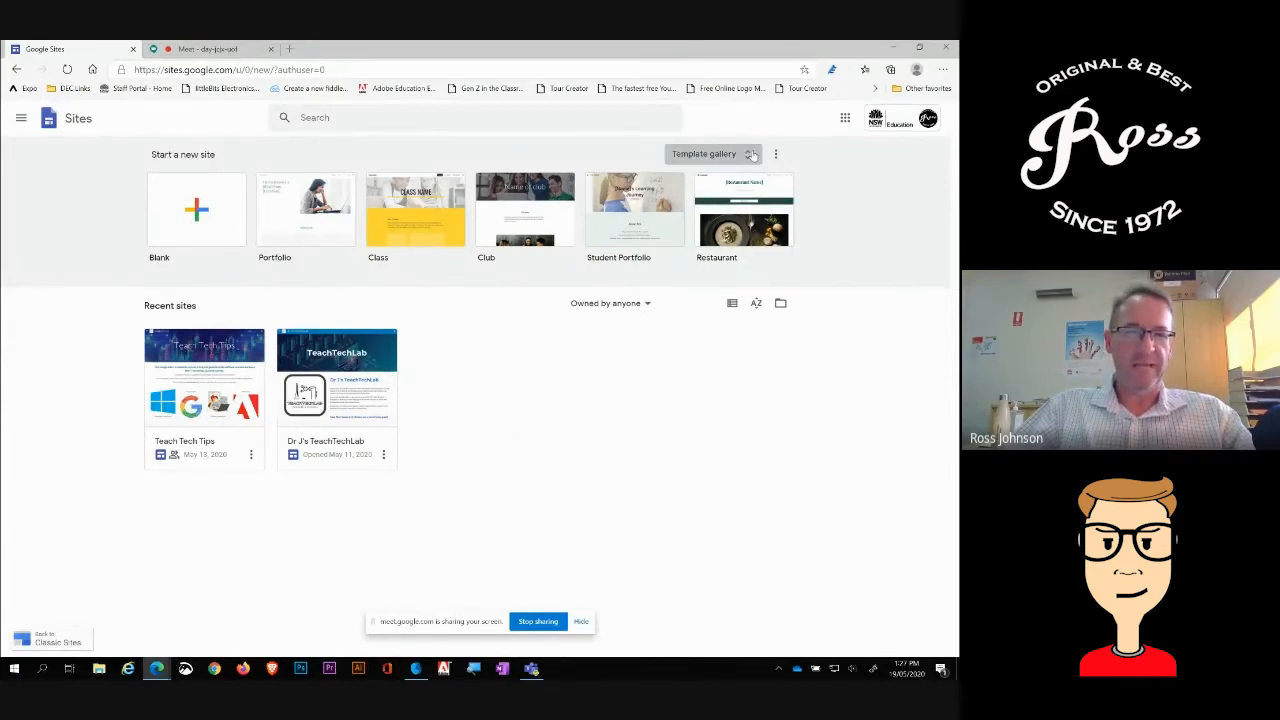
- Create a new site from the Portfolio template in the template gallery's Personal category
{"action": "left_click", "coordinate": [752, 155]}
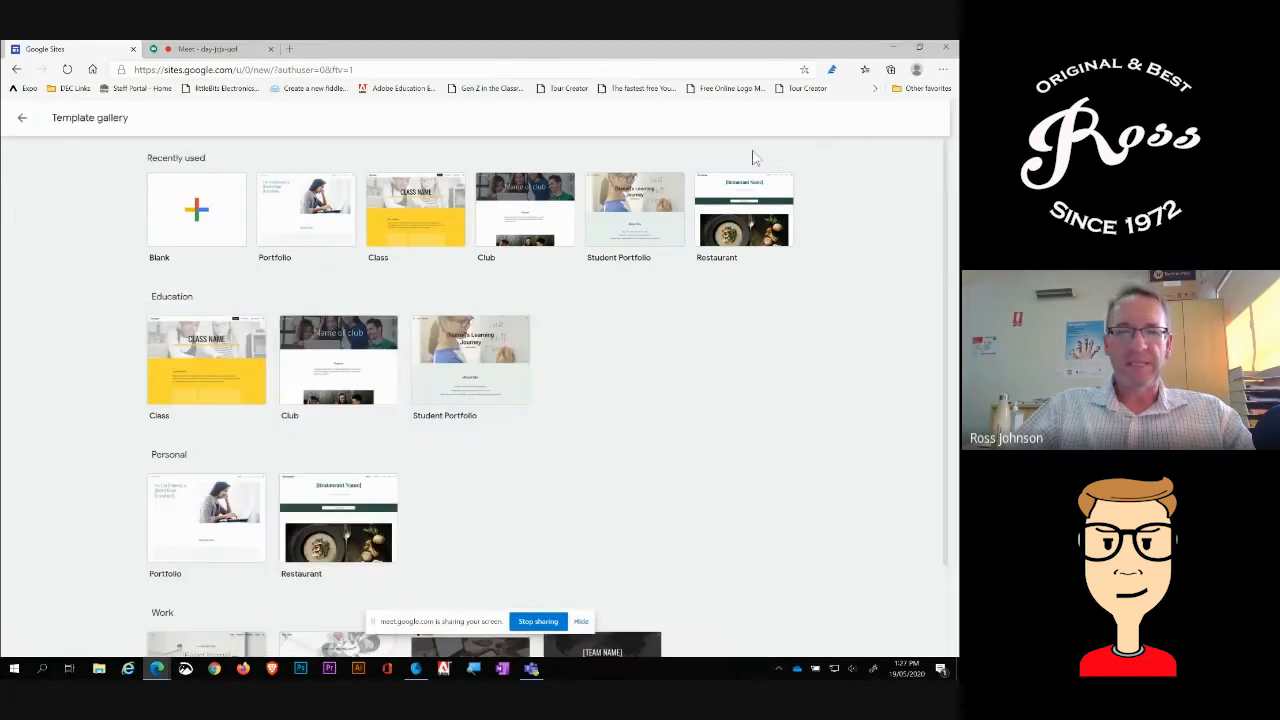
{"action": "scroll", "coordinate": [637, 414], "scroll_direction": "down", "scroll_amount": 1}
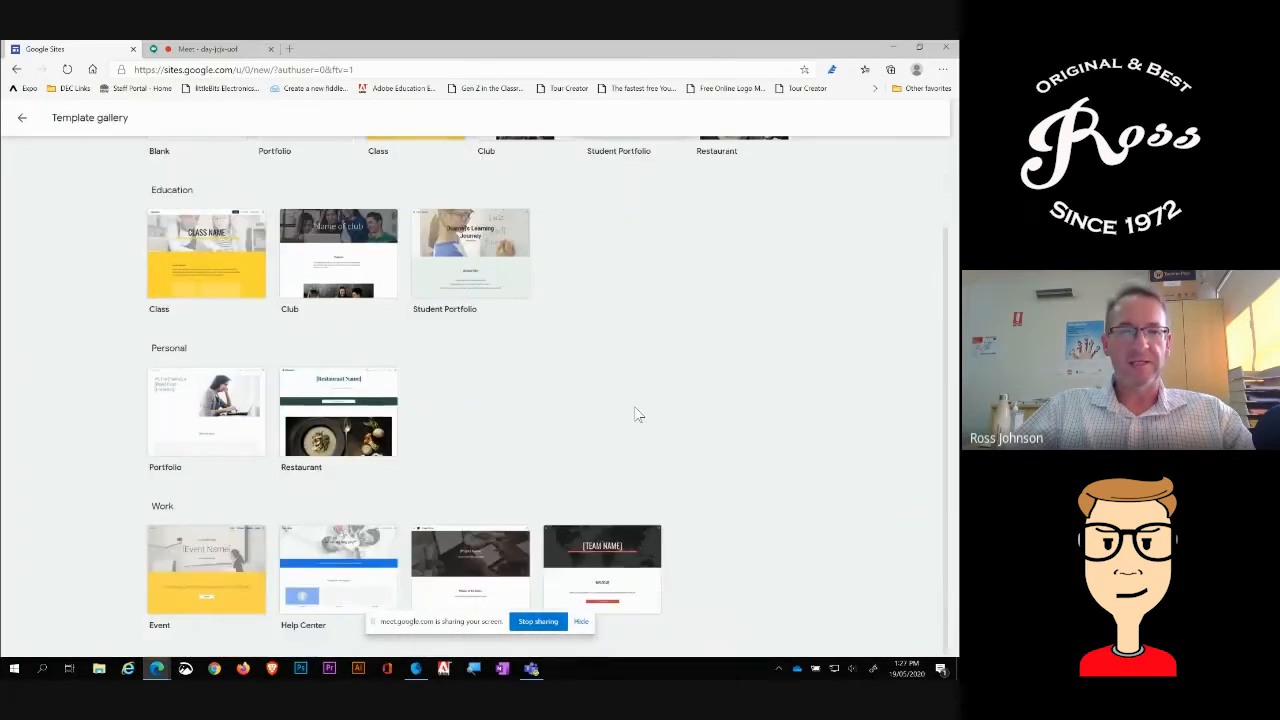
{"action": "left_click", "coordinate": [219, 428]}
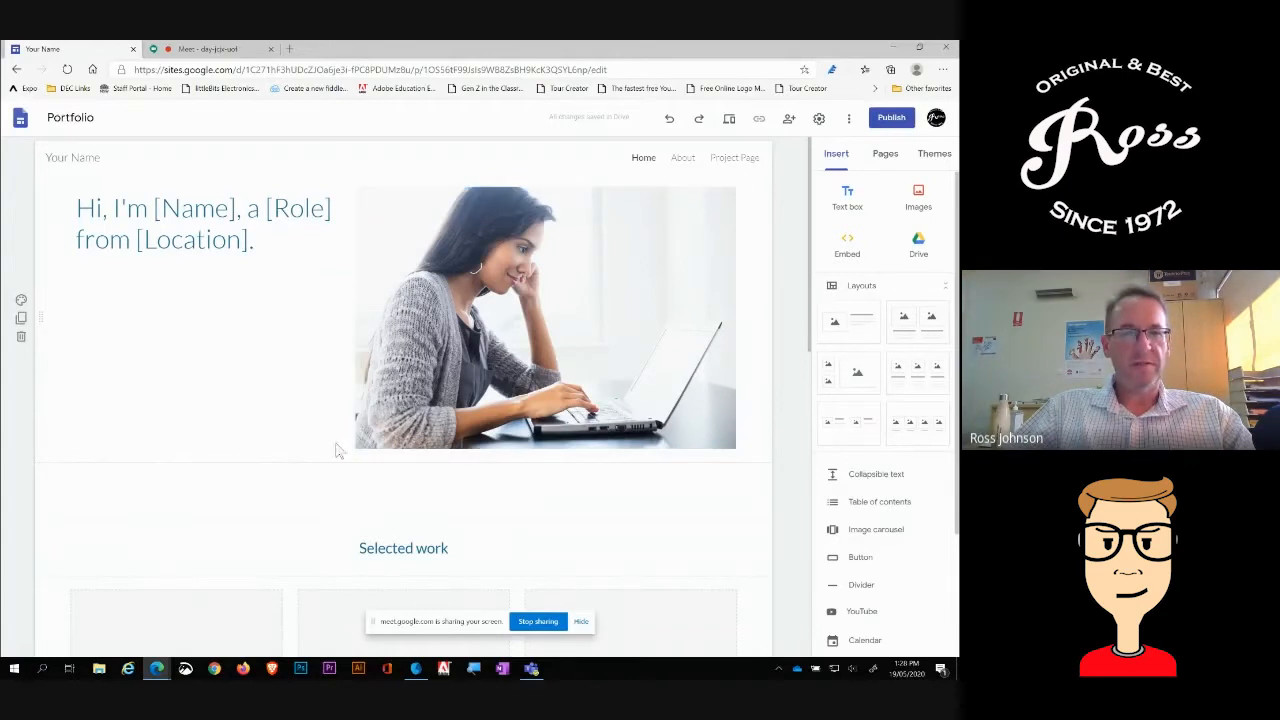
{"action": "scroll", "coordinate": [249, 457], "scroll_direction": "down", "scroll_amount": 2}
{"action": "scroll", "coordinate": [249, 457], "scroll_direction": "up", "scroll_amount": 2}
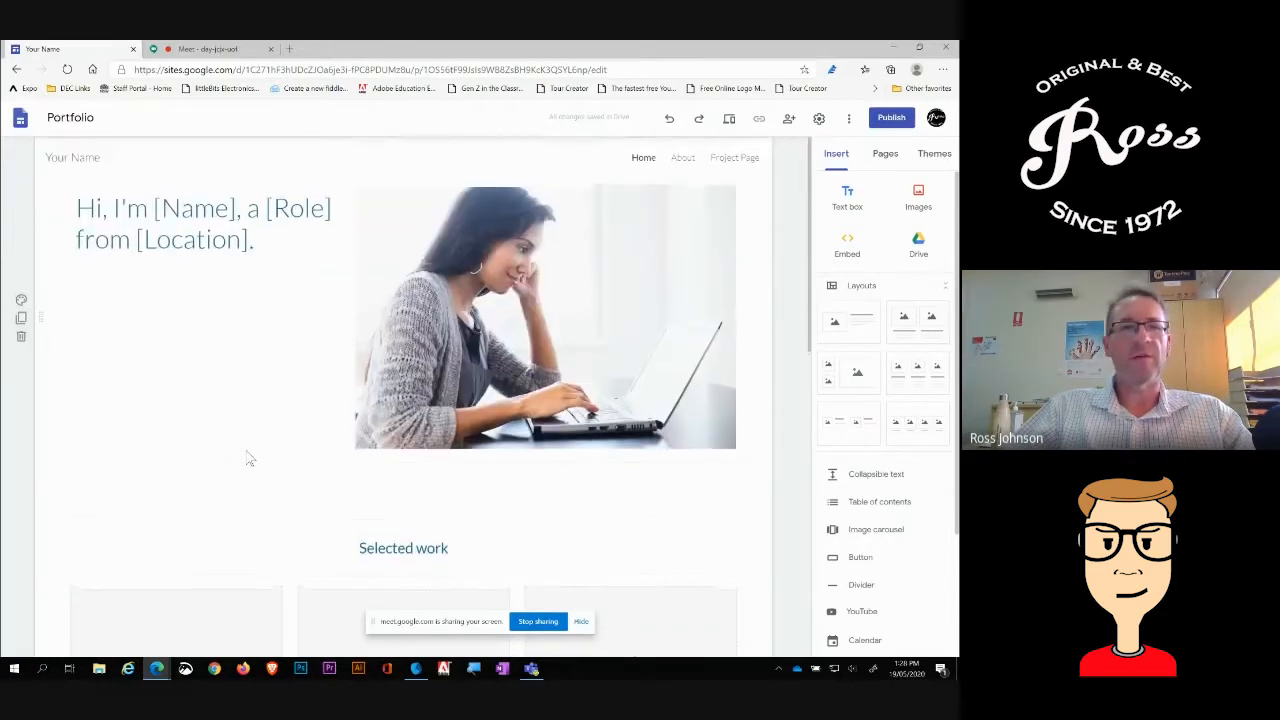
- Replace the "Your Name" site name in the page header with the owner's full name
{"action": "left_click", "coordinate": [110, 158]}
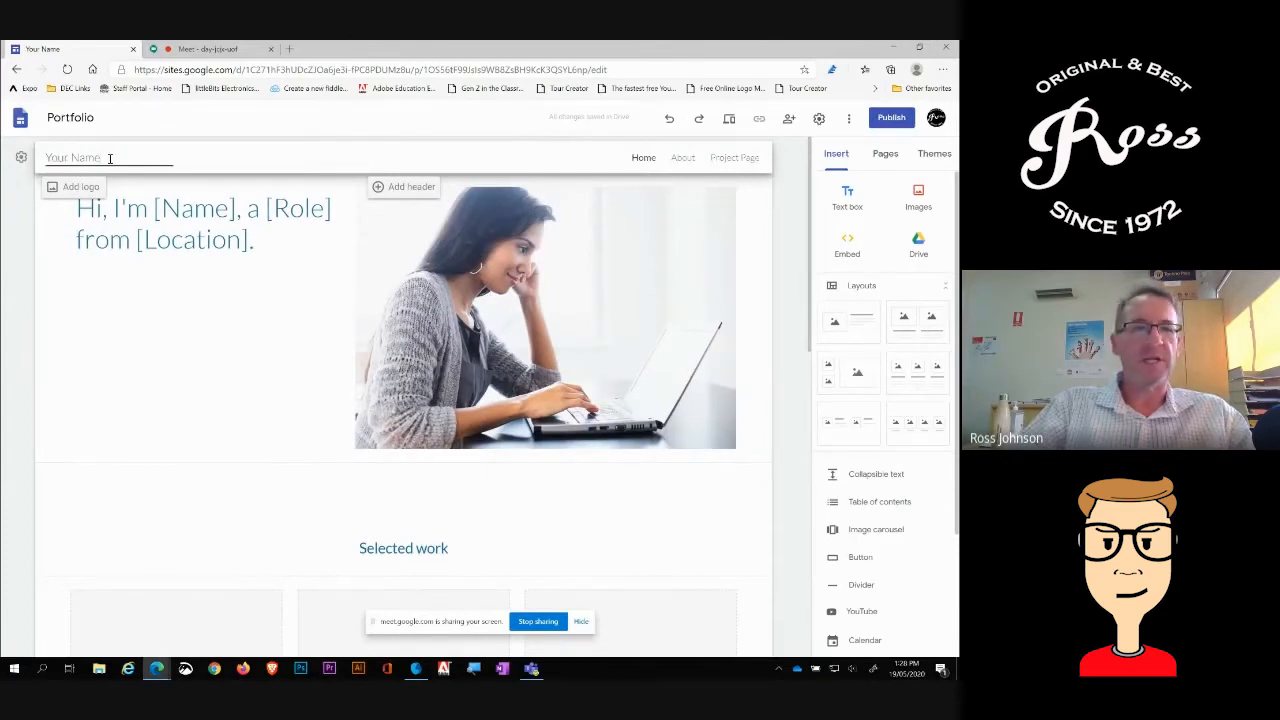
{"action": "key", "text": "BackSpace"}
{"action": "type", "text": "Ross Johnson"}
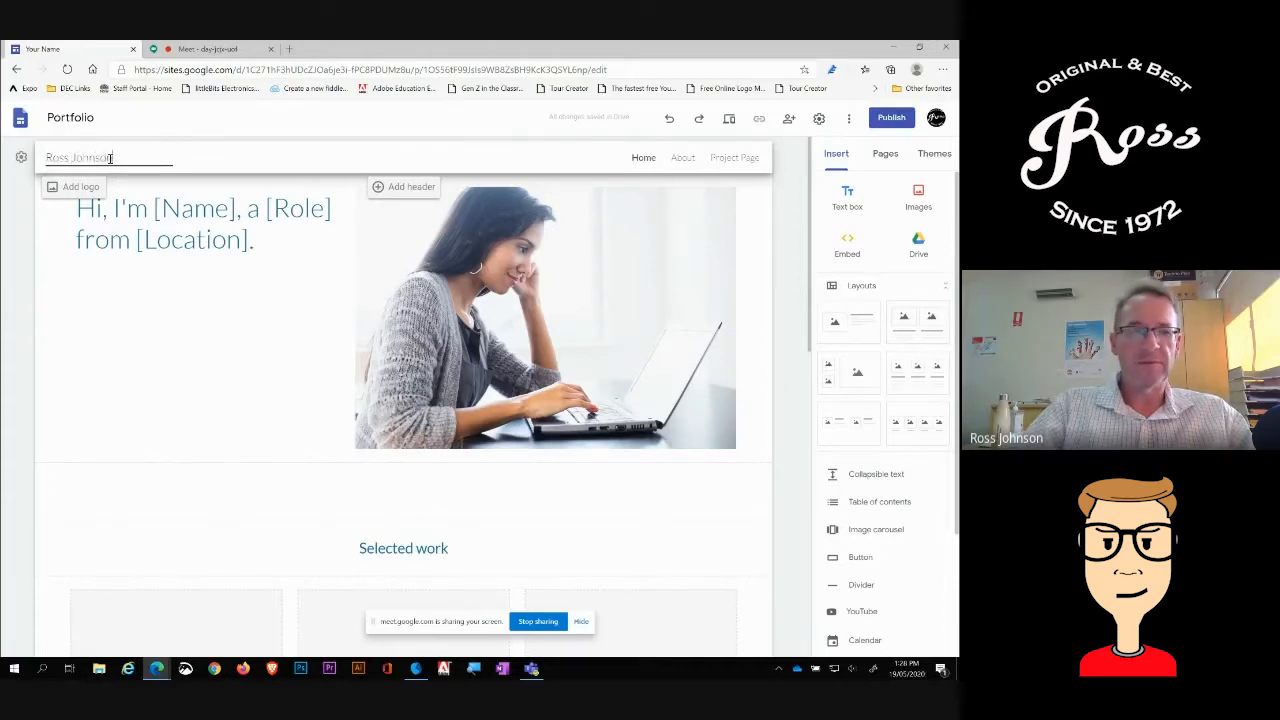
- Upload the non-transparent socials logo from the brand folder in Downloads as the site's logo
{"action": "left_click", "coordinate": [80, 187]}
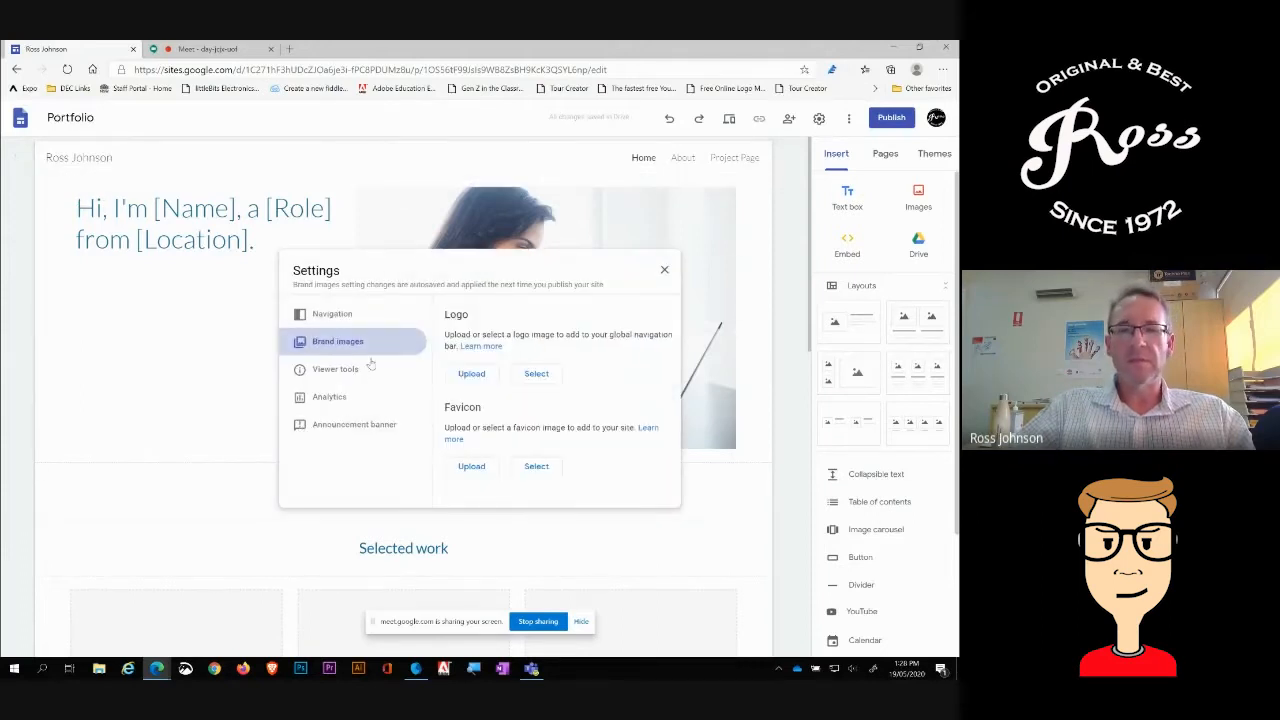
{"action": "left_click", "coordinate": [469, 376]}
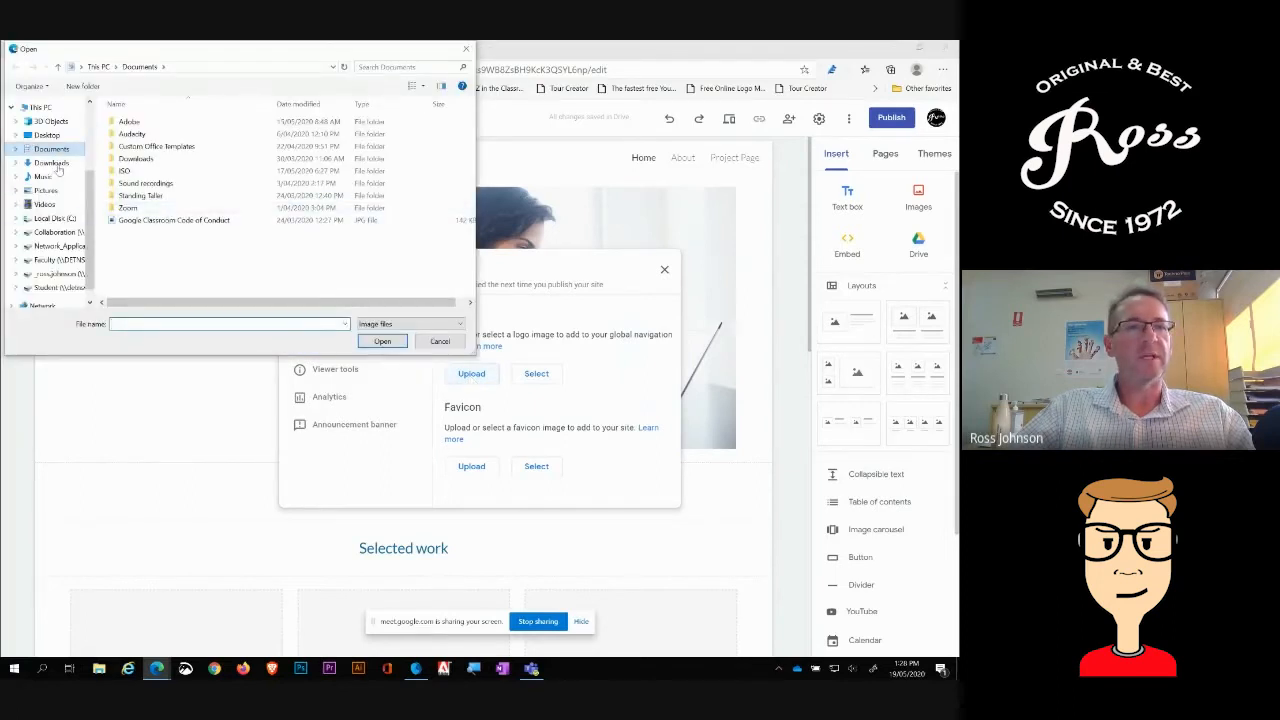
{"action": "left_click", "coordinate": [44, 163]}
{"action": "double_click", "coordinate": [143, 145]}
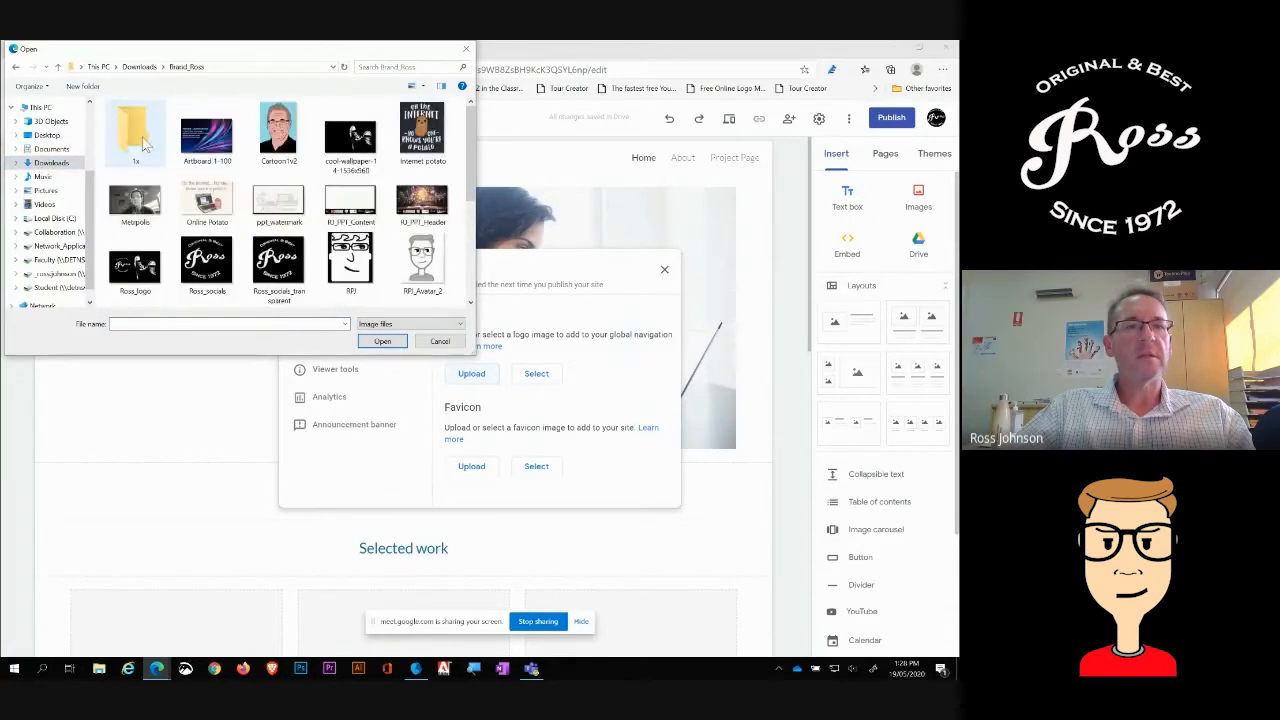
{"action": "scroll", "coordinate": [275, 185], "scroll_direction": "down", "scroll_amount": 1}
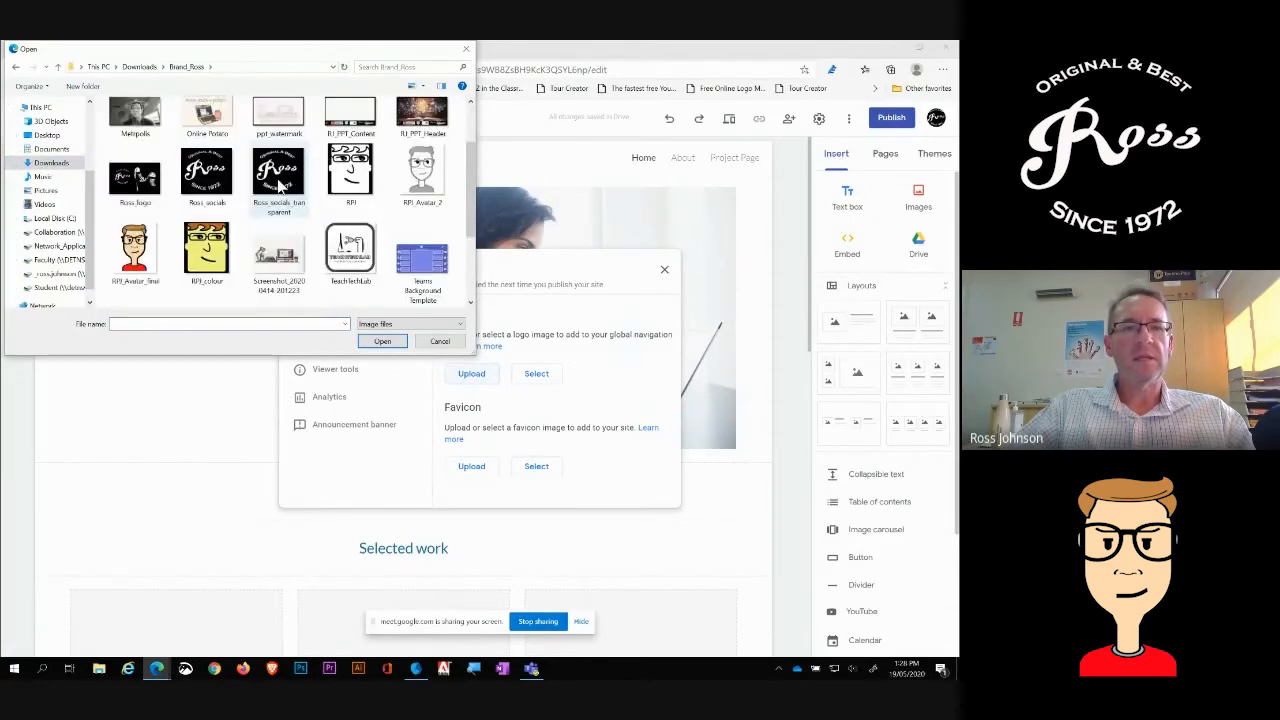
{"action": "double_click", "coordinate": [210, 185]}
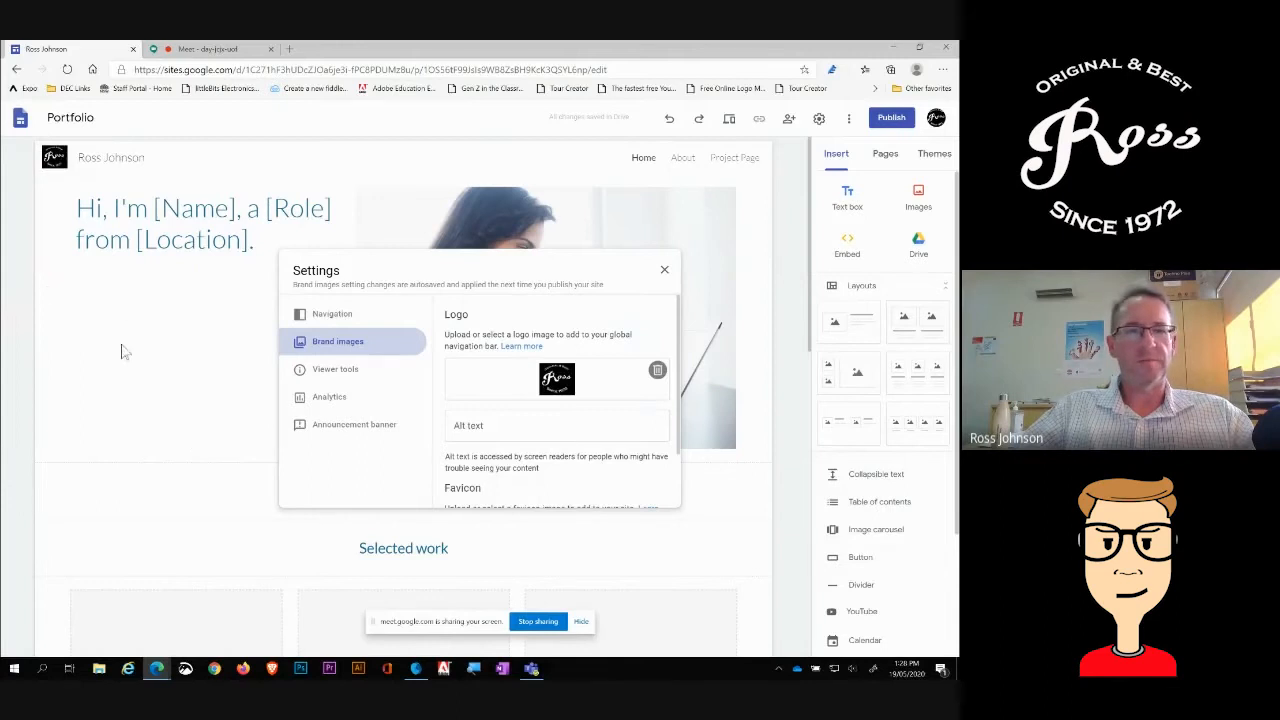
{"action": "left_click", "coordinate": [665, 273]}
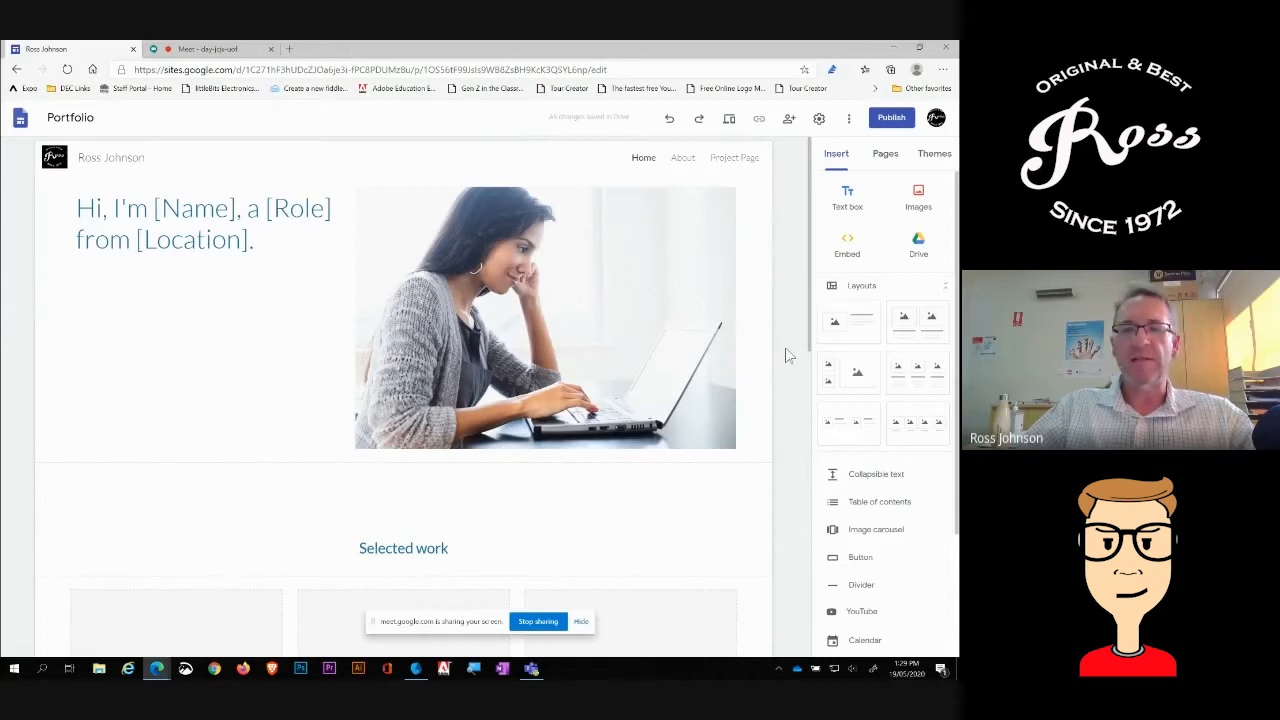
{"action": "scroll", "coordinate": [786, 355], "scroll_direction": "down", "scroll_amount": 10}
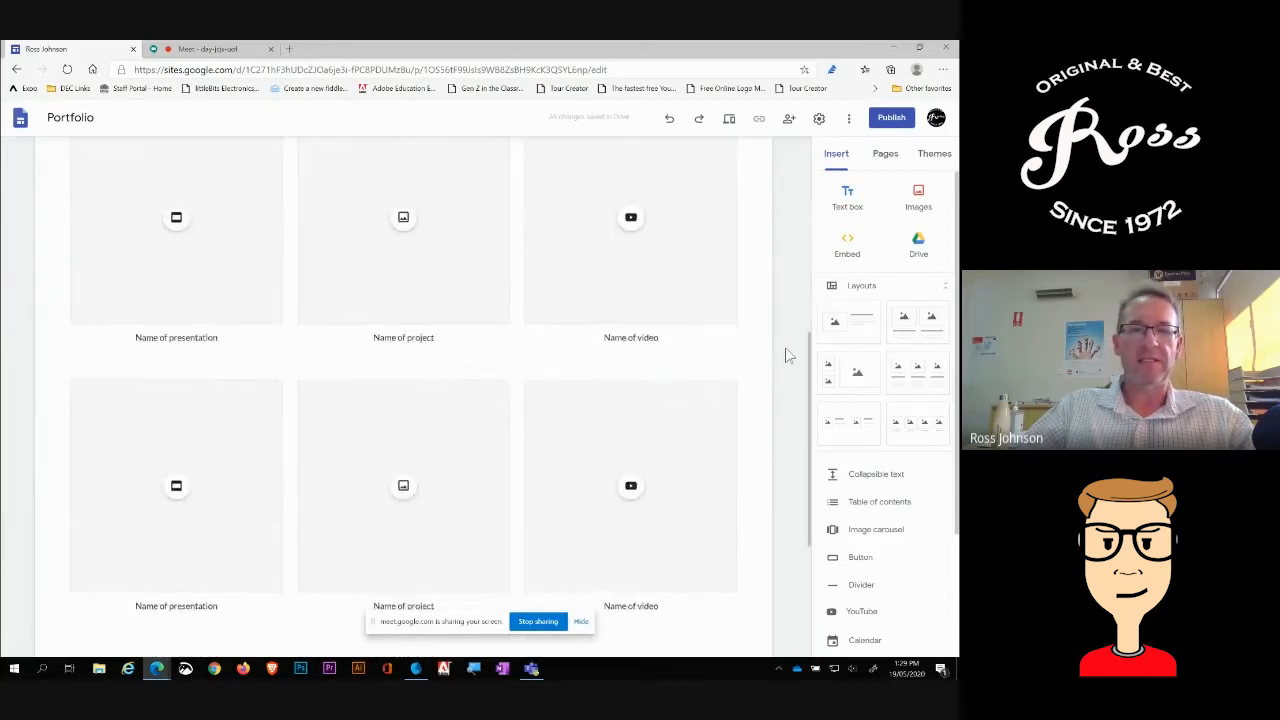
{"action": "scroll", "coordinate": [786, 355], "scroll_direction": "up", "scroll_amount": 10}
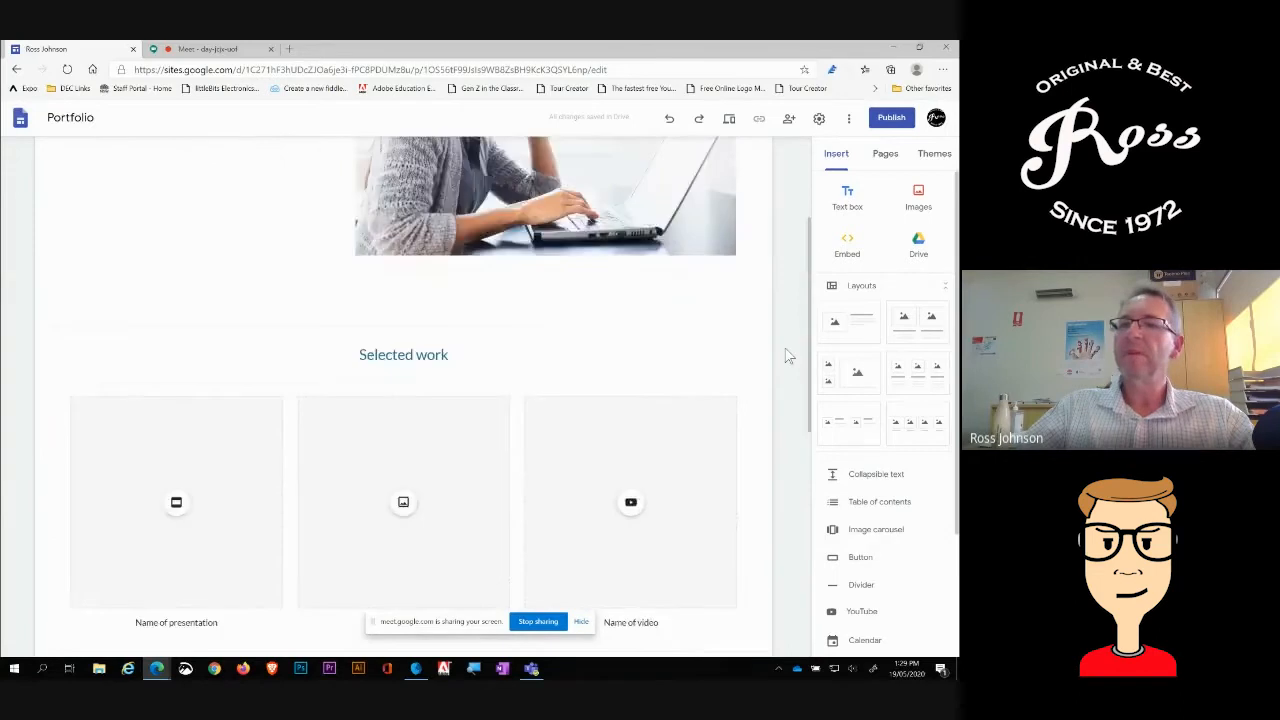
{"action": "left_click", "coordinate": [887, 155]}
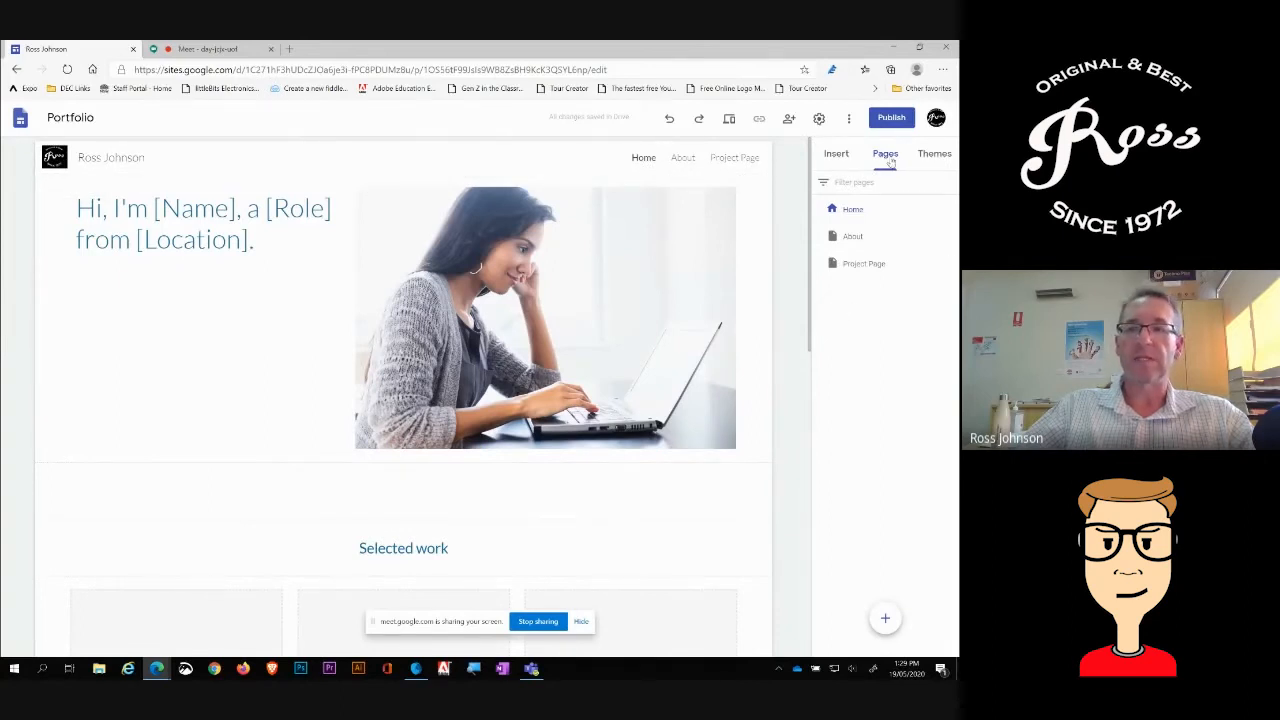
- Try the Impression, Level and Aristotle themes on the site
{"action": "left_click", "coordinate": [935, 155]}
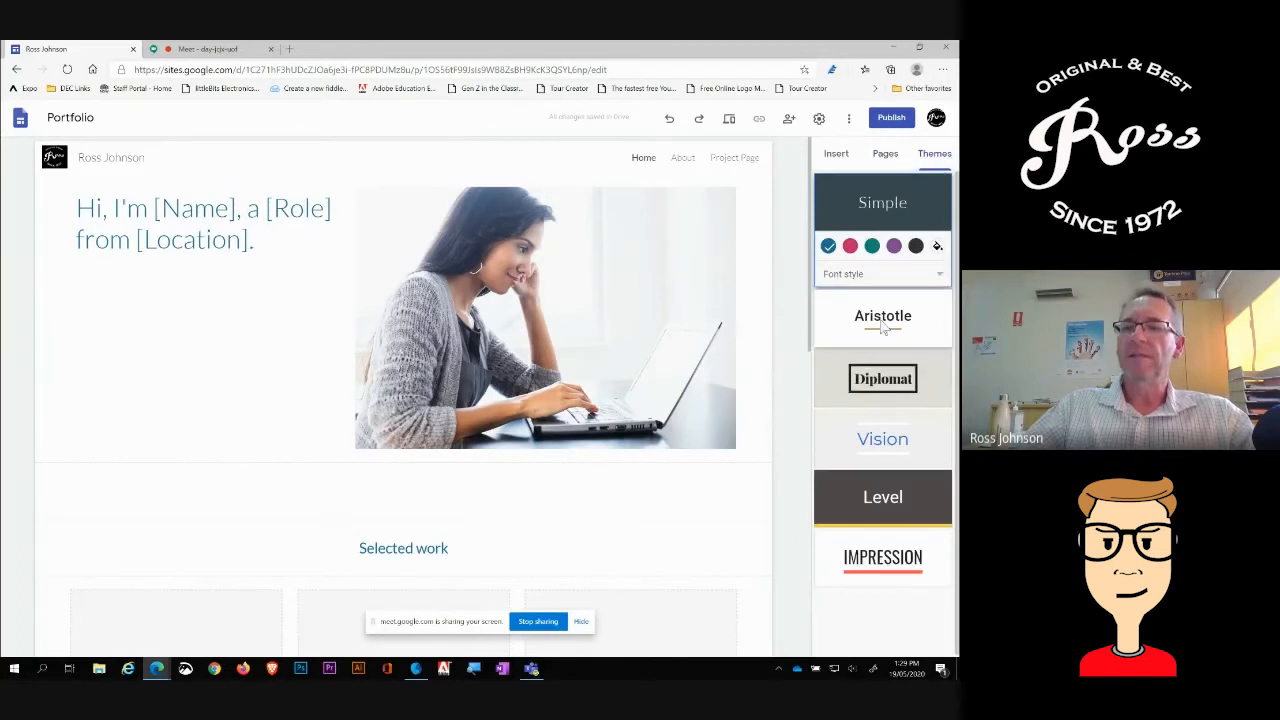
{"action": "left_click", "coordinate": [882, 562]}
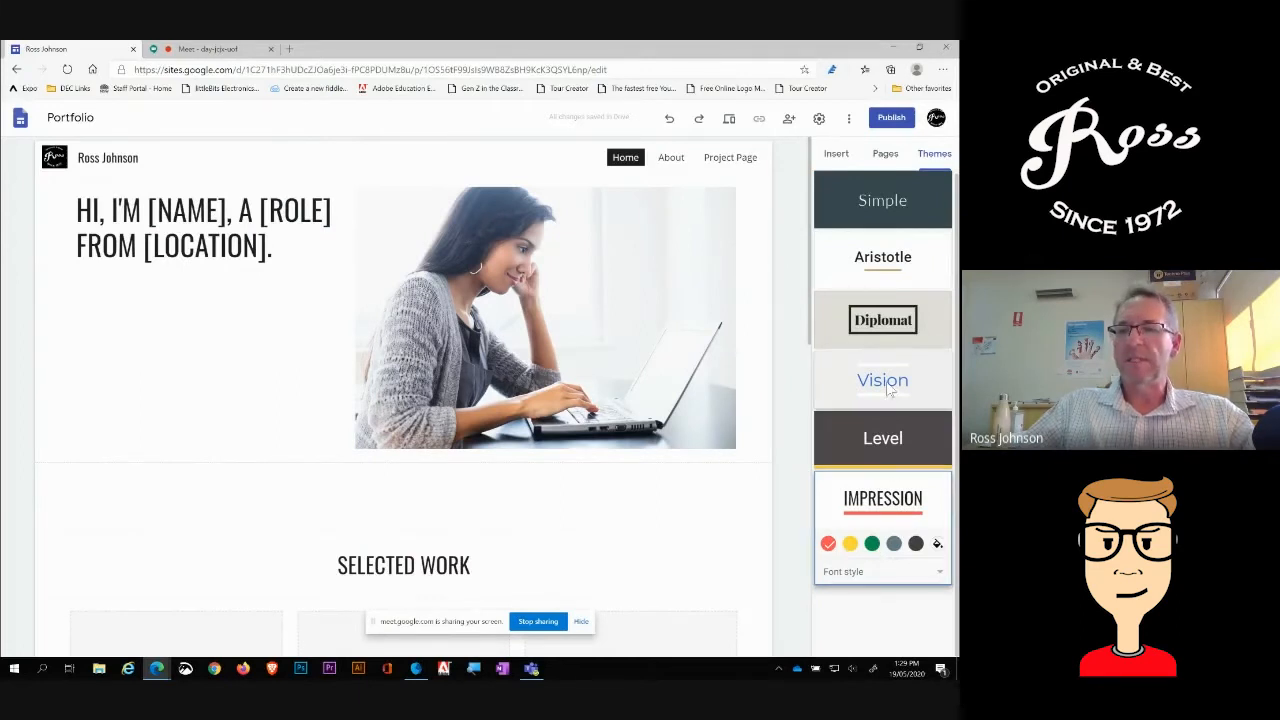
{"action": "left_click", "coordinate": [885, 445]}
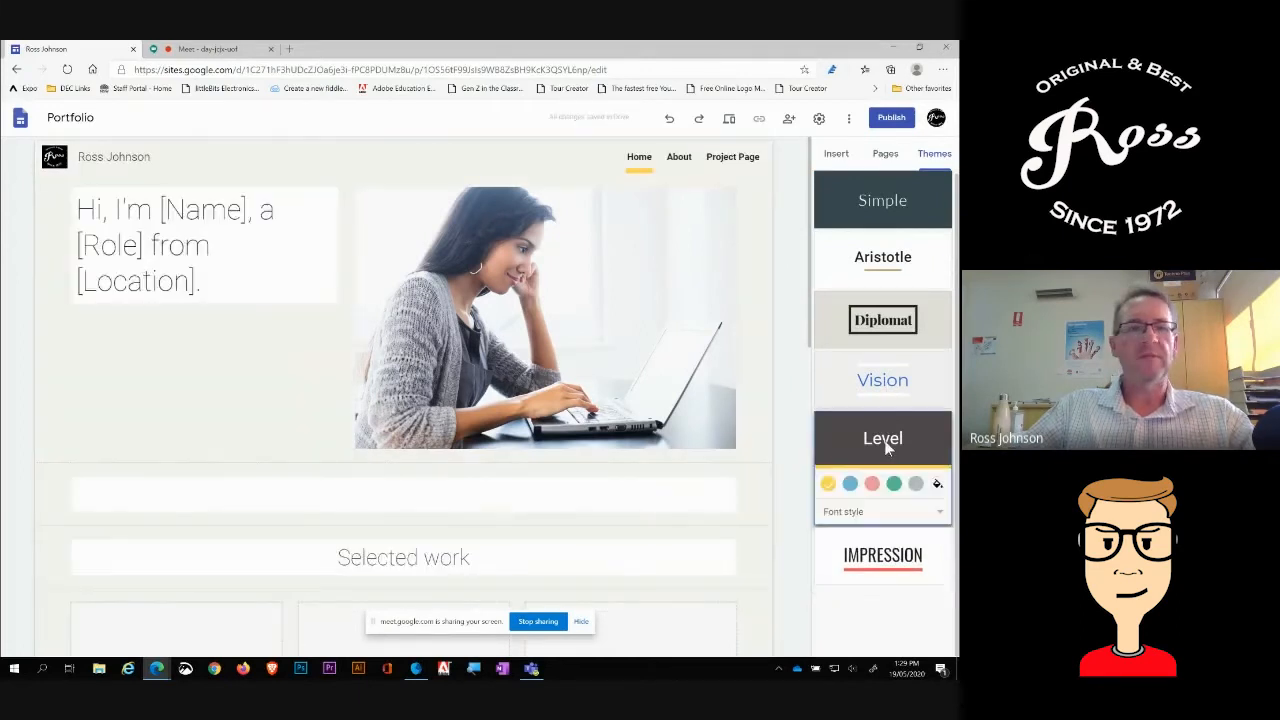
{"action": "left_click", "coordinate": [890, 268]}
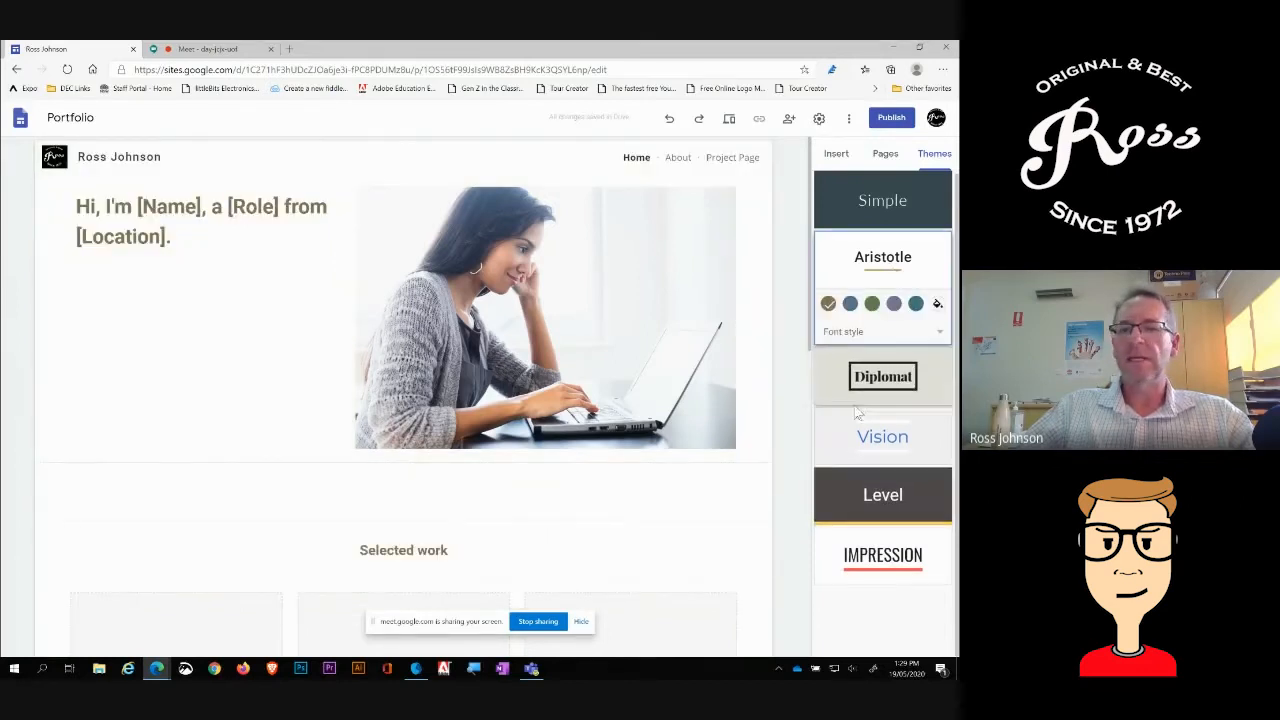
- Apply the Impression theme to the site with the Capital font style
{"action": "left_click", "coordinate": [885, 560]}
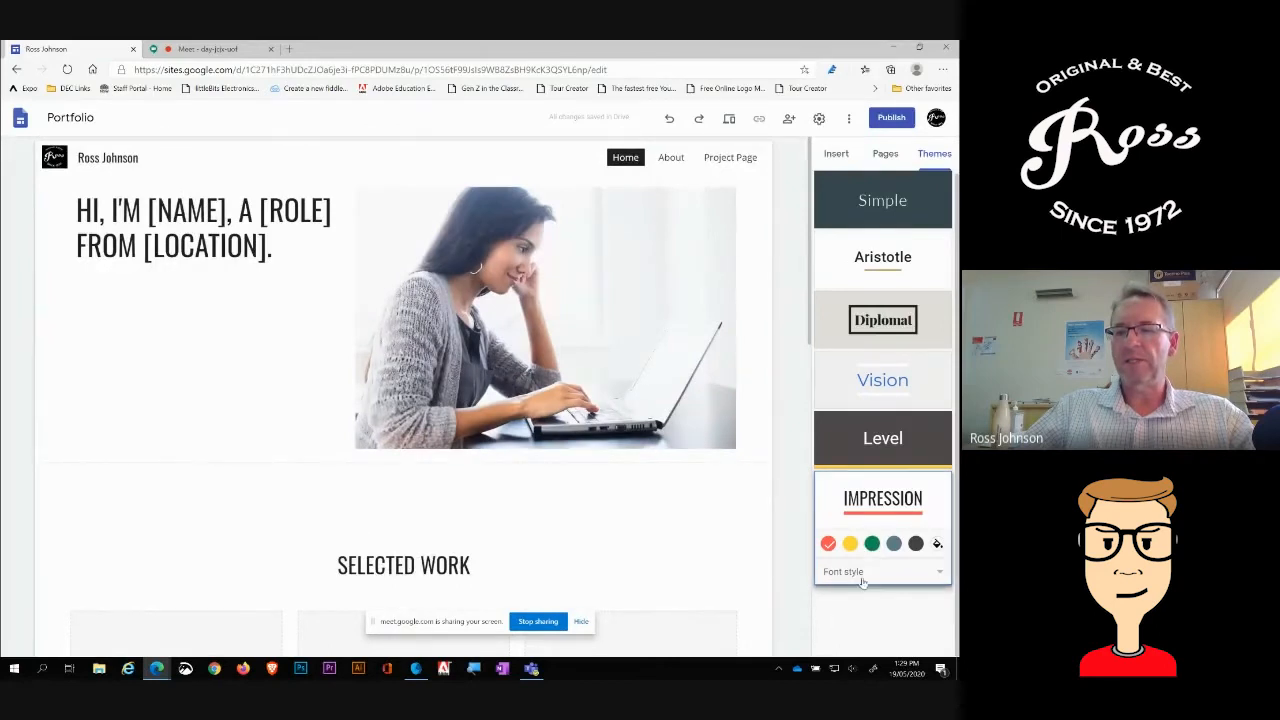
{"action": "left_click", "coordinate": [936, 573]}
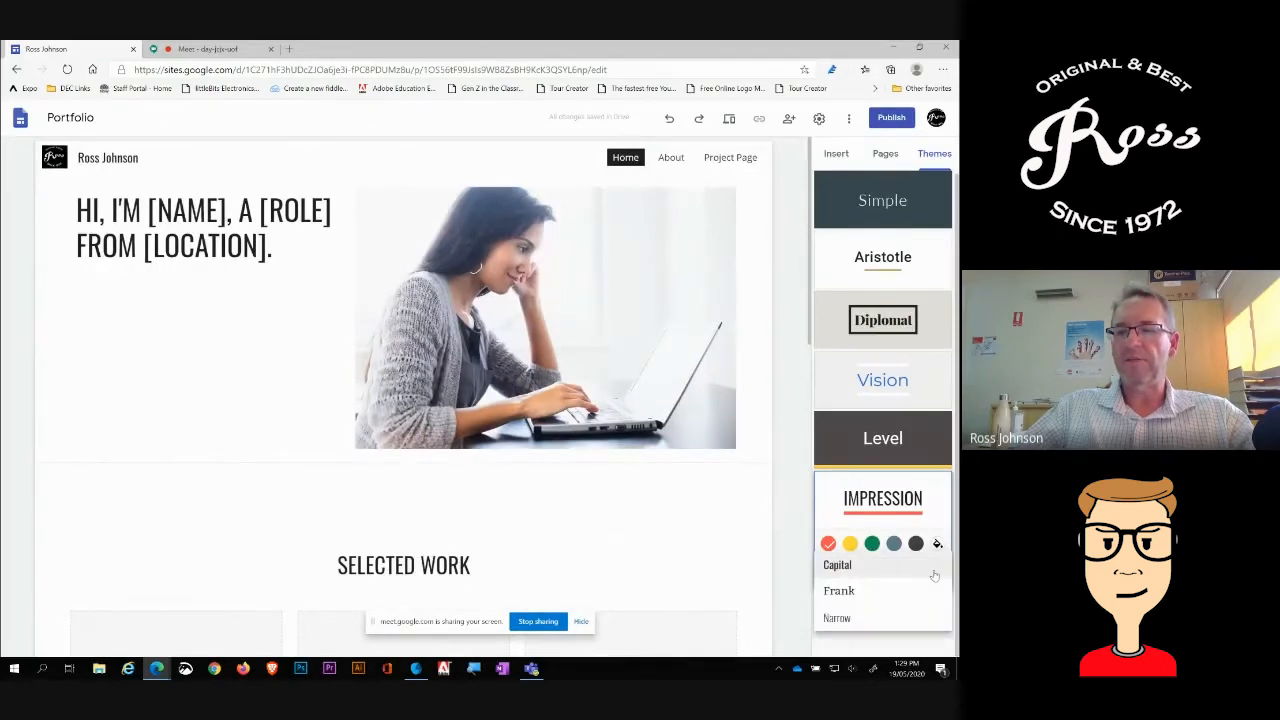
{"action": "left_click", "coordinate": [855, 568]}
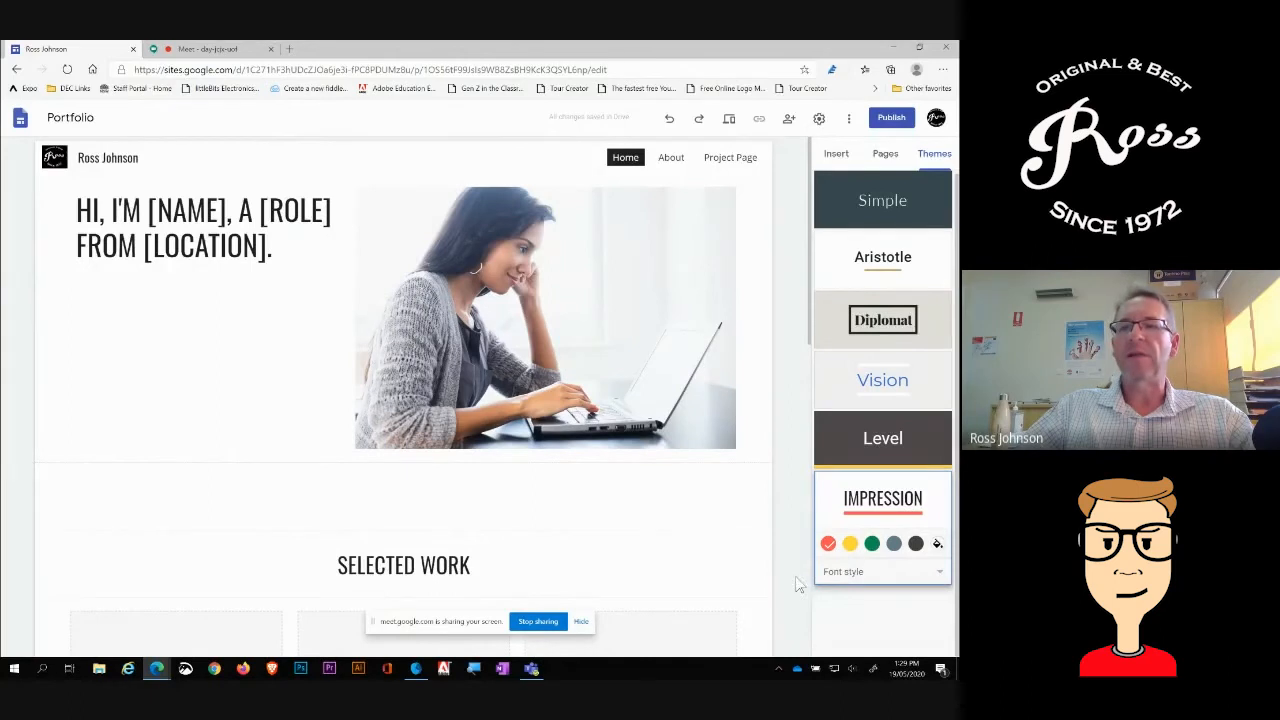
- Replace the home page photo of the woman at the laptop with the uploaded image RPJ_Avatar_final
{"action": "left_click", "coordinate": [836, 153]}
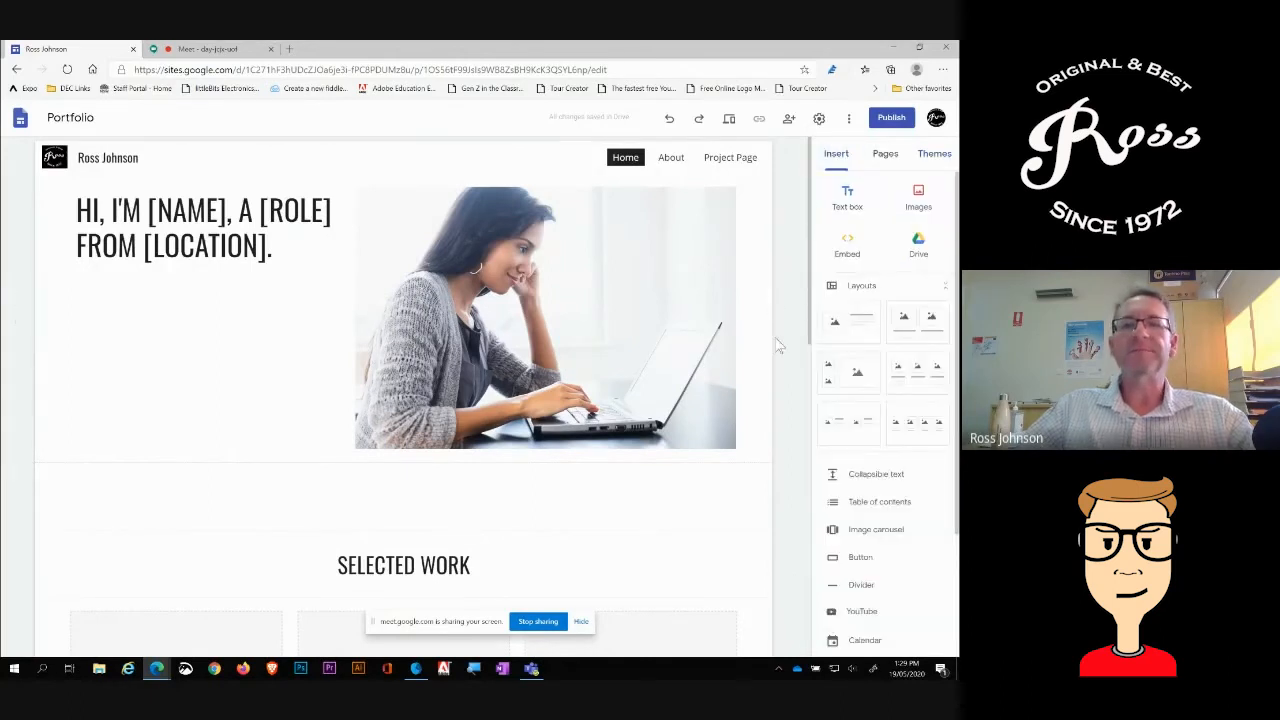
{"action": "left_click", "coordinate": [531, 345]}
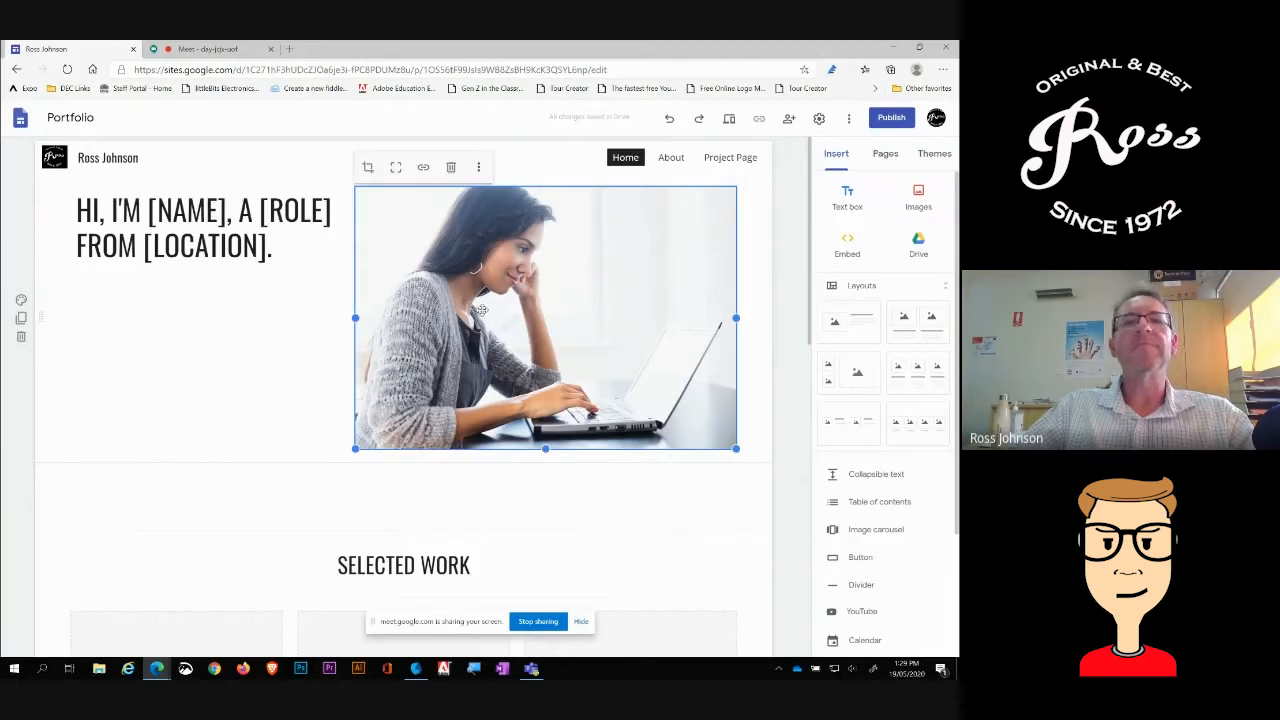
{"action": "left_click", "coordinate": [480, 170]}
{"action": "mouse_move", "coordinate": [481, 174]}
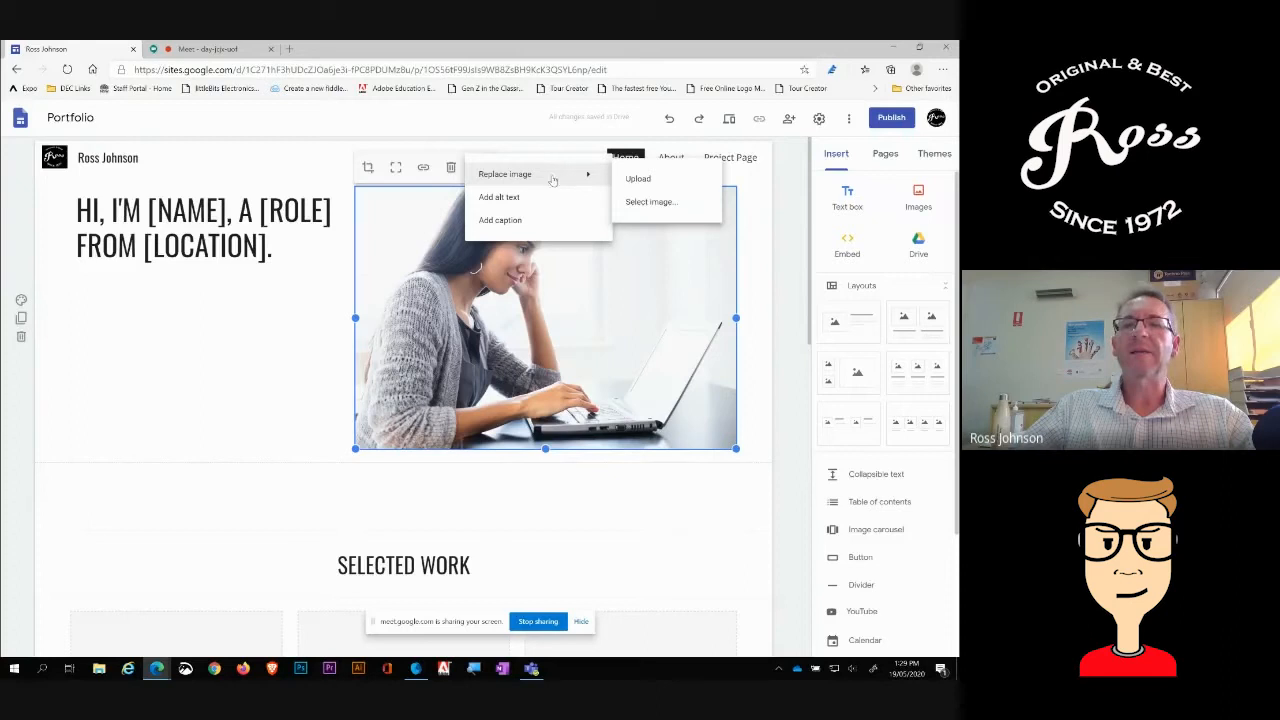
{"action": "left_click", "coordinate": [640, 179]}
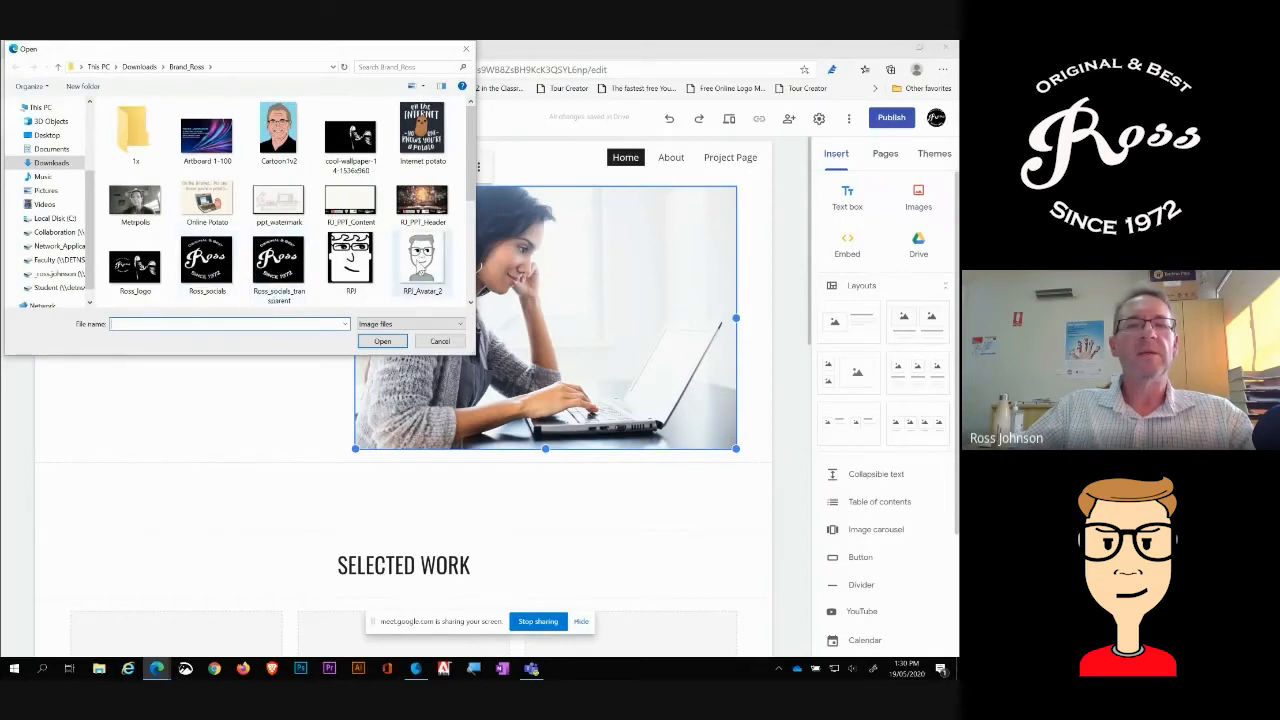
{"action": "scroll", "coordinate": [418, 265], "scroll_direction": "down", "scroll_amount": 2}
{"action": "scroll", "coordinate": [390, 264], "scroll_direction": "down", "scroll_amount": 3}
{"action": "scroll", "coordinate": [363, 263], "scroll_direction": "up", "scroll_amount": 2}
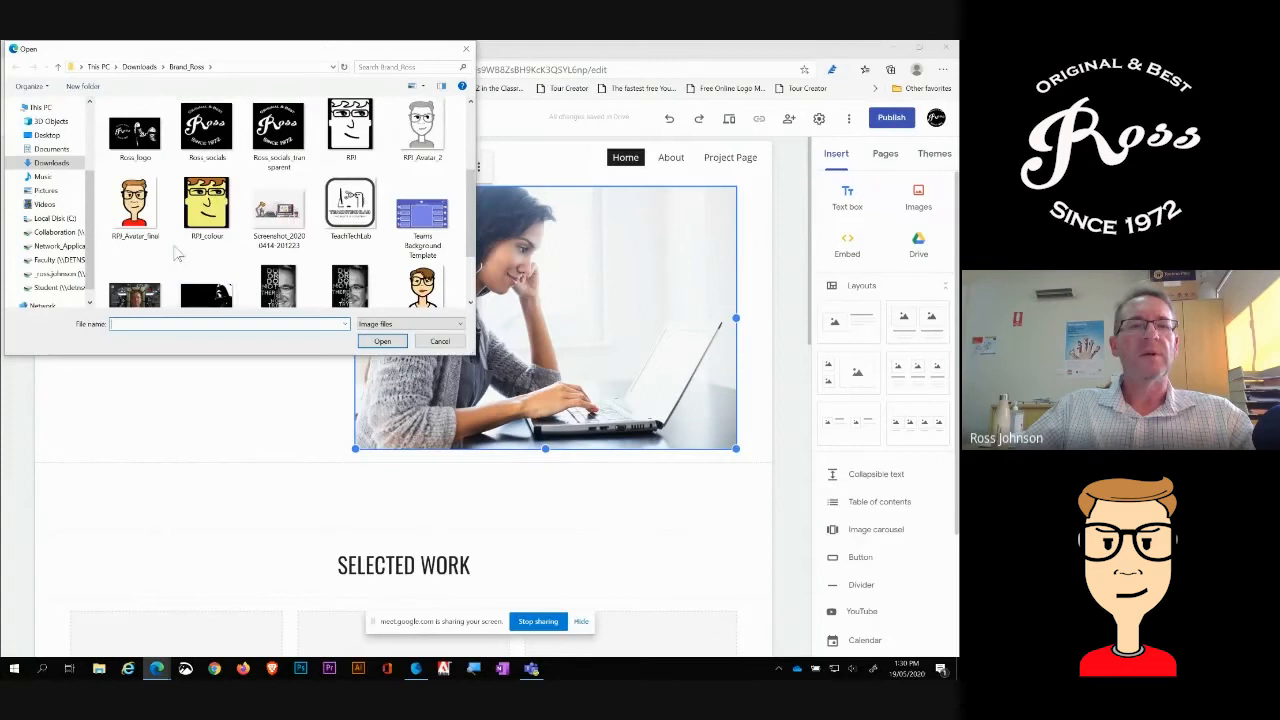
{"action": "double_click", "coordinate": [150, 226]}
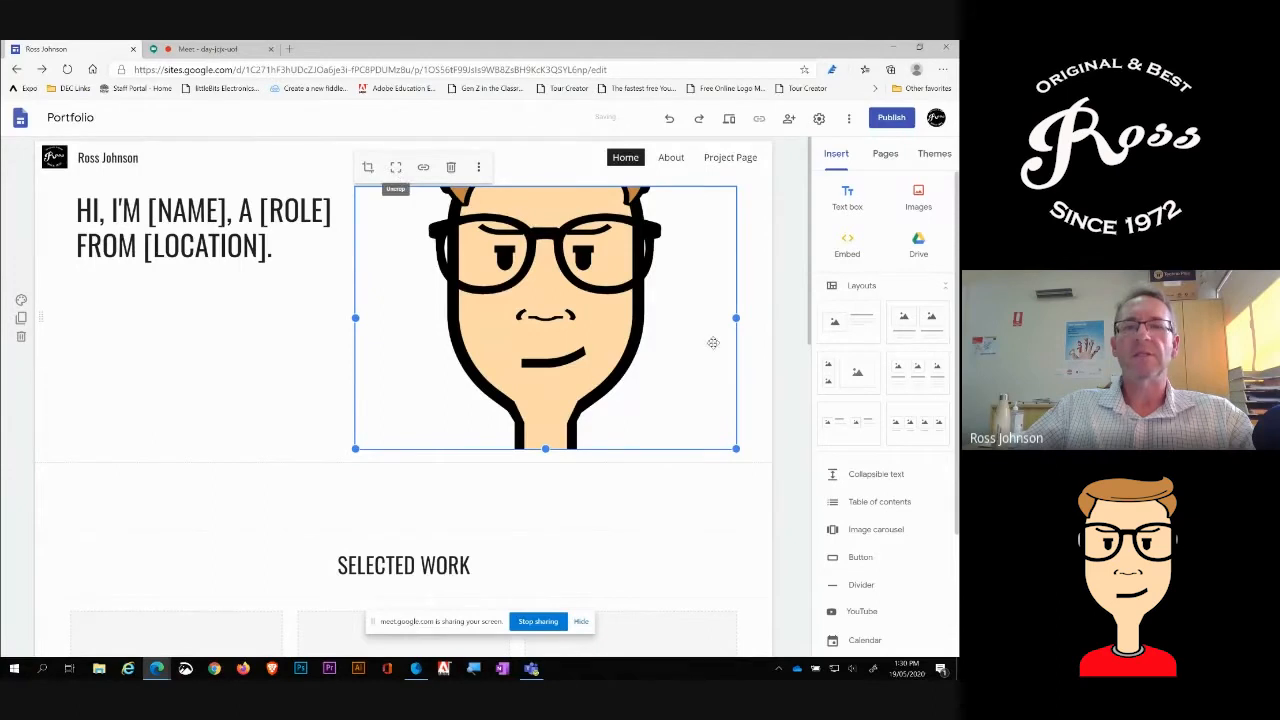
- Try to uncrop the avatar image, and make its frame taller by extending the lower edge
{"action": "left_click", "coordinate": [396, 167]}
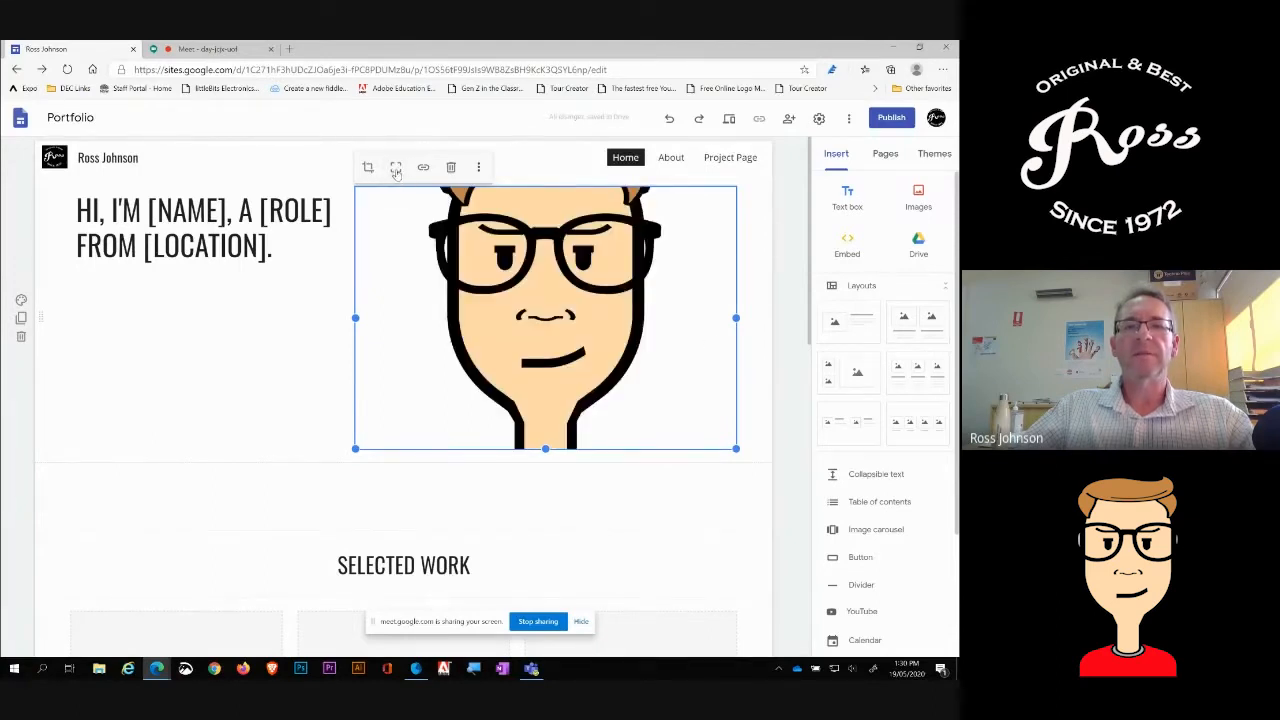
{"action": "left_click_drag", "start_coordinate": [735, 447], "coordinate": [750, 517]}
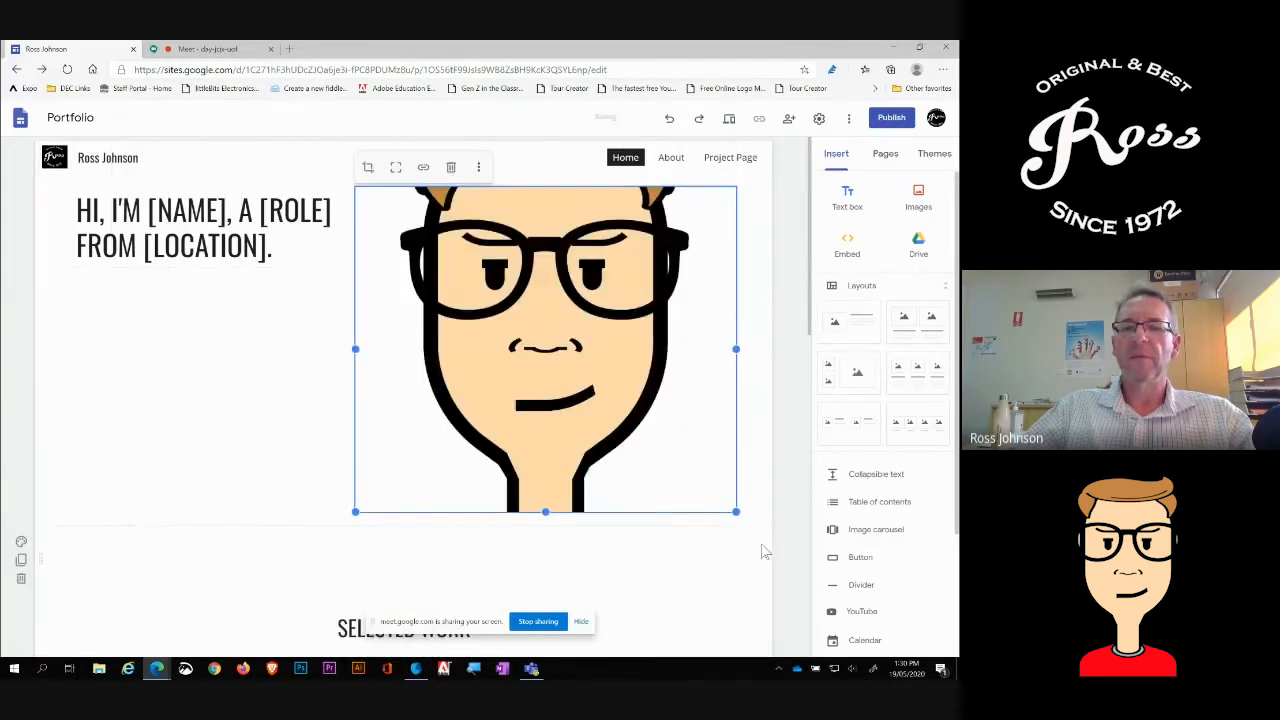
{"action": "left_click", "coordinate": [768, 516]}
{"action": "scroll", "coordinate": [338, 425], "scroll_direction": "down", "scroll_amount": 3}
{"action": "scroll", "coordinate": [323, 420], "scroll_direction": "up", "scroll_amount": 3}
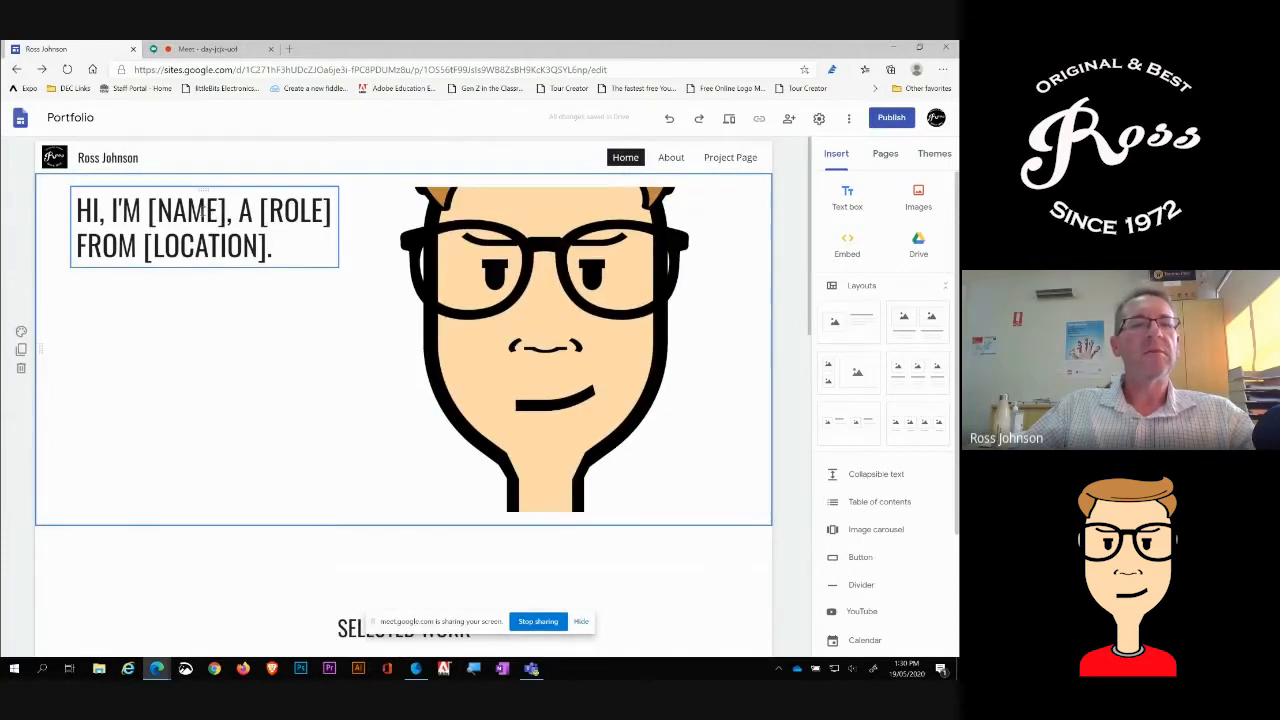
- In the home page greeting, replace the [Name] placeholder with the owner's full name and [Role] with "TEACHER"
{"action": "left_click_drag", "start_coordinate": [229, 210], "coordinate": [150, 212]}
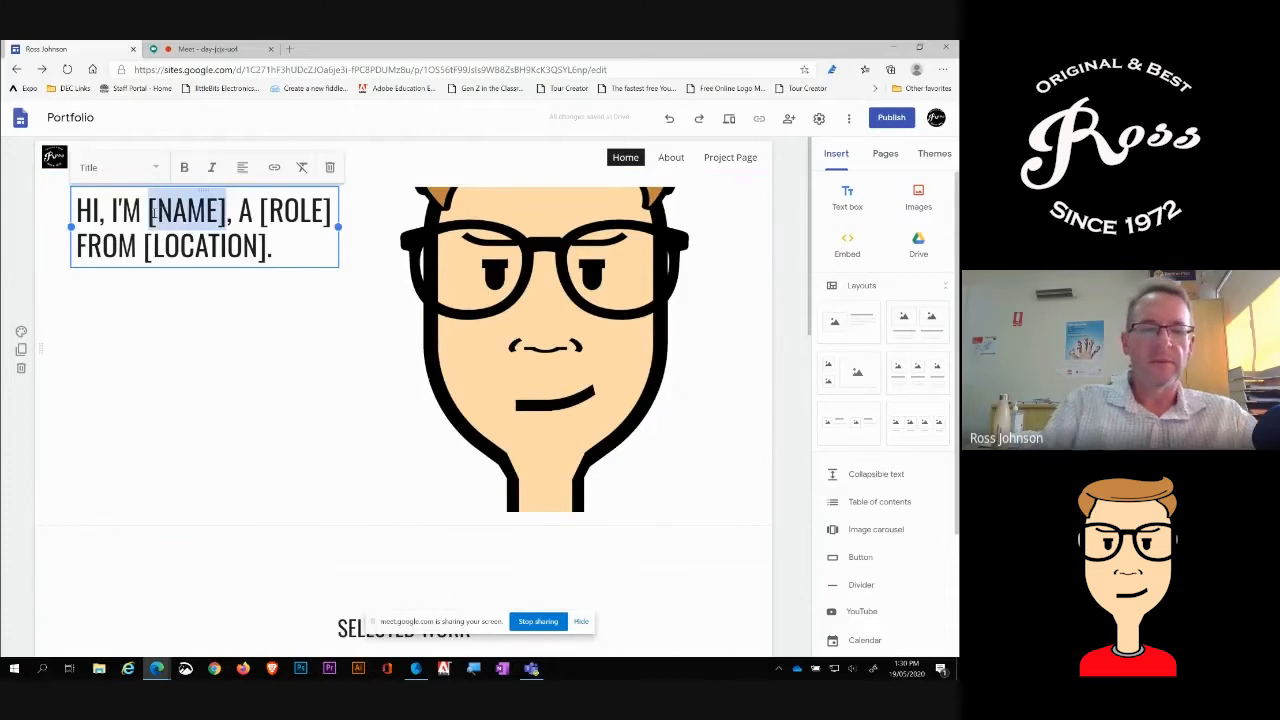
{"action": "type", "text": "R"}
{"action": "type", "text": "OSS J"}
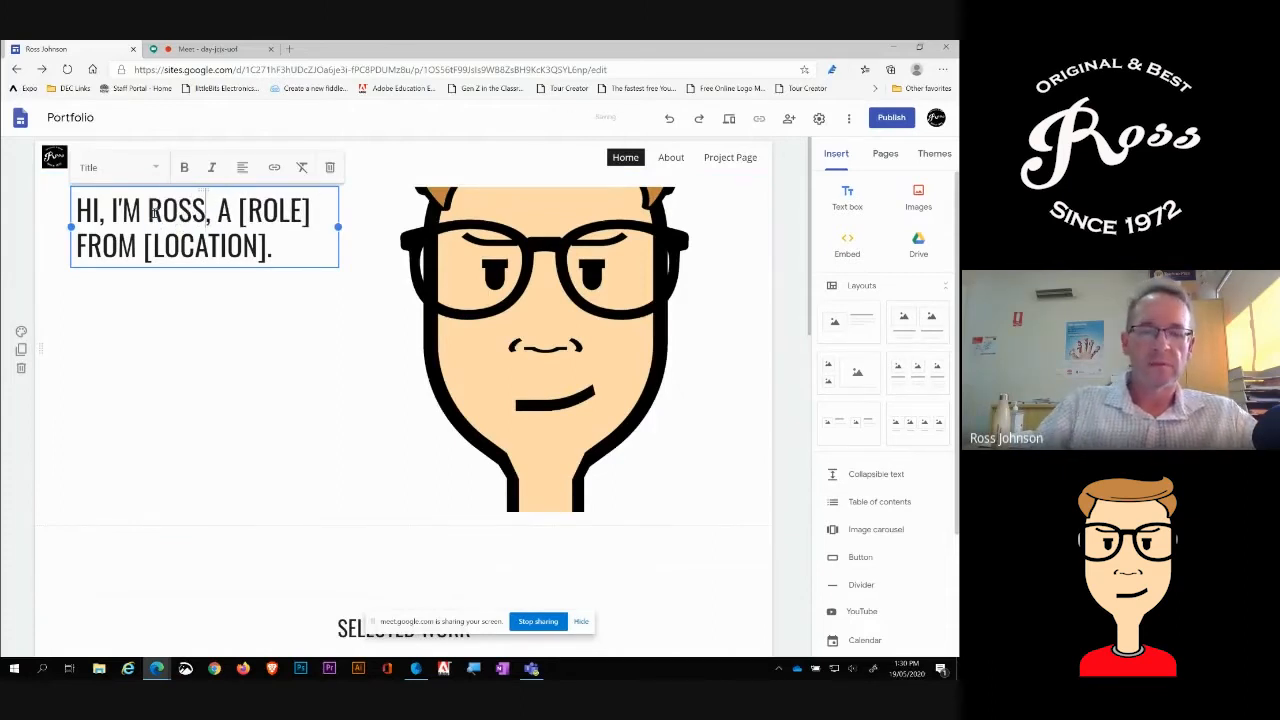
{"action": "type", "text": "OHNSON"}
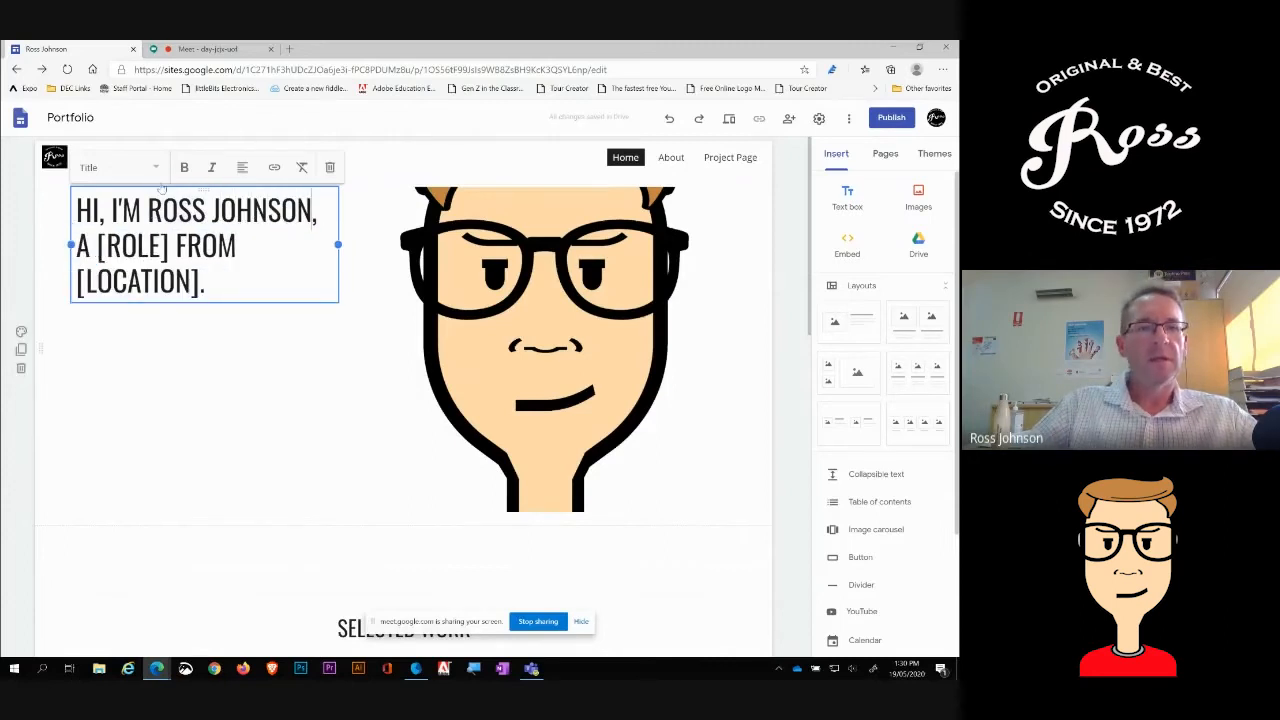
{"action": "left_click_drag", "start_coordinate": [171, 249], "coordinate": [93, 247]}
{"action": "type", "text": "TEACHER"}
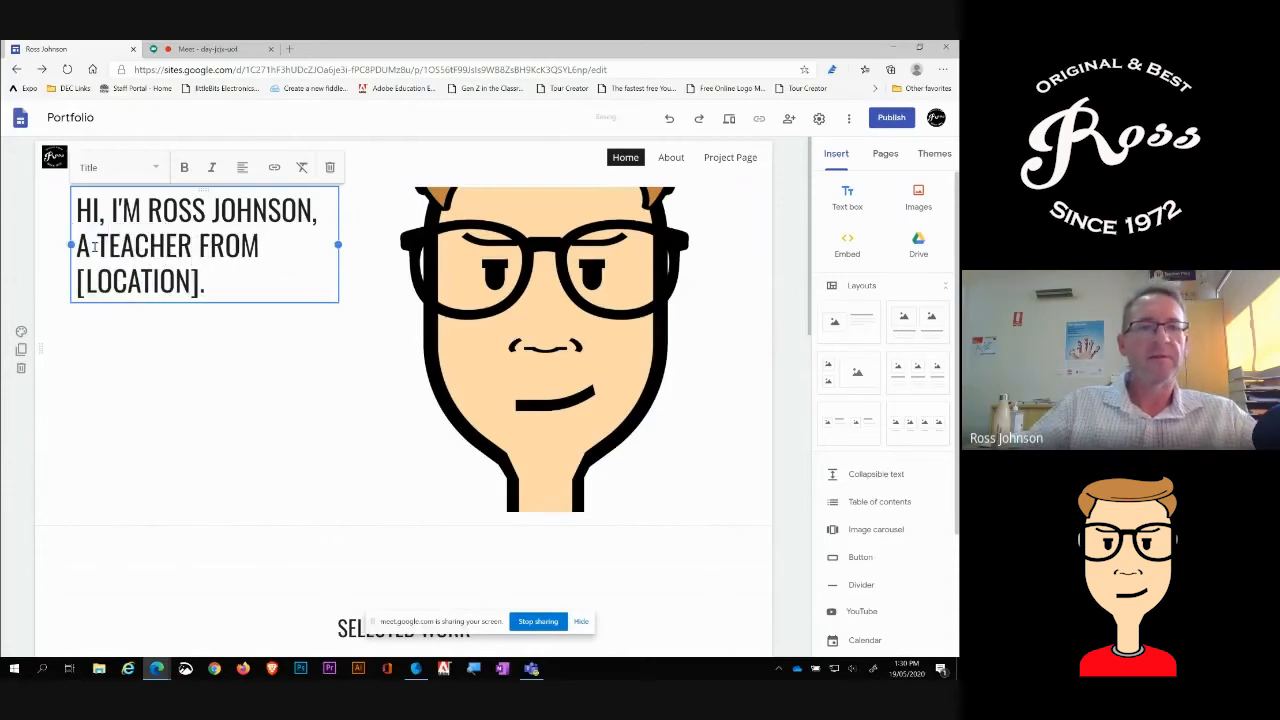
- Replace the [Location] placeholder in the home page greeting with "TUMBI UMBI CAMPUS"
{"action": "key", "text": "BackSpace"}
{"action": "key", "text": "BackSpace"}
{"action": "key", "text": "BackSpace"}
{"action": "key", "text": "BackSpace"}
{"action": "key", "text": "BackSpace"}
{"action": "key", "text": "BackSpace"}
{"action": "key", "text": "BackSpace"}
{"action": "key", "text": "BackSpace"}
{"action": "key", "text": "BackSpace"}
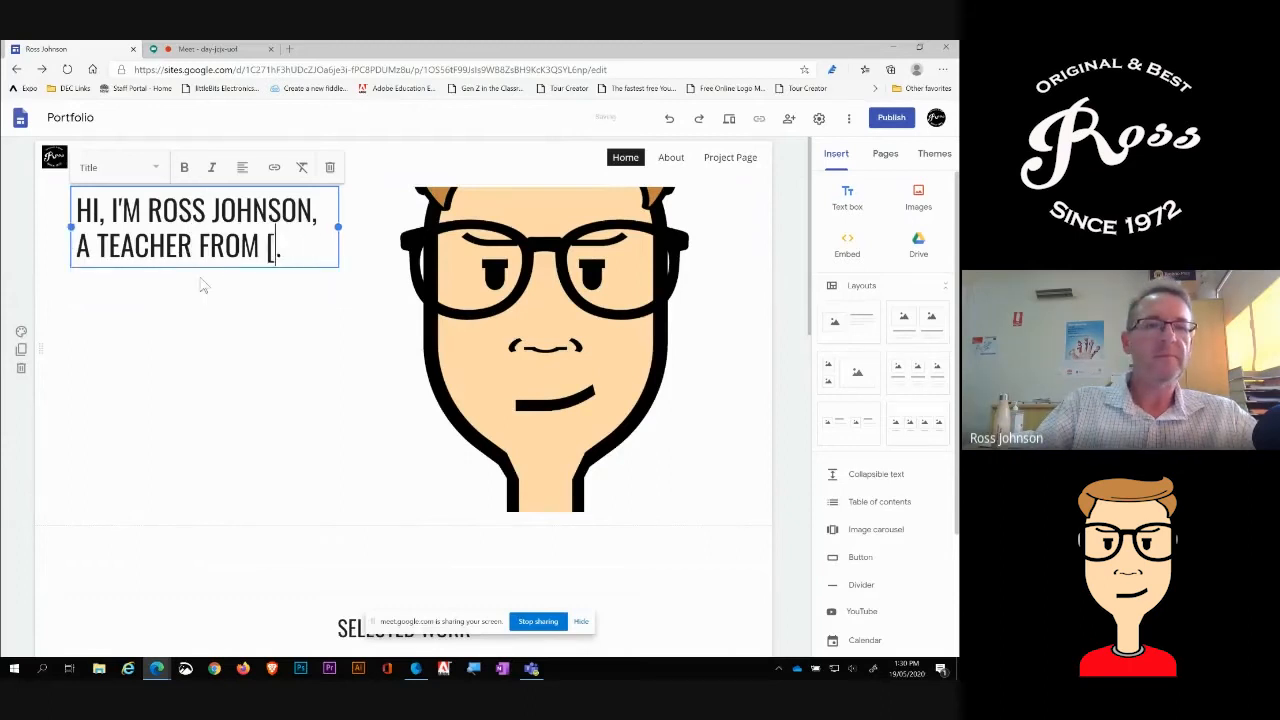
{"action": "key", "text": "BackSpace"}
{"action": "type", "text": "TUM"}
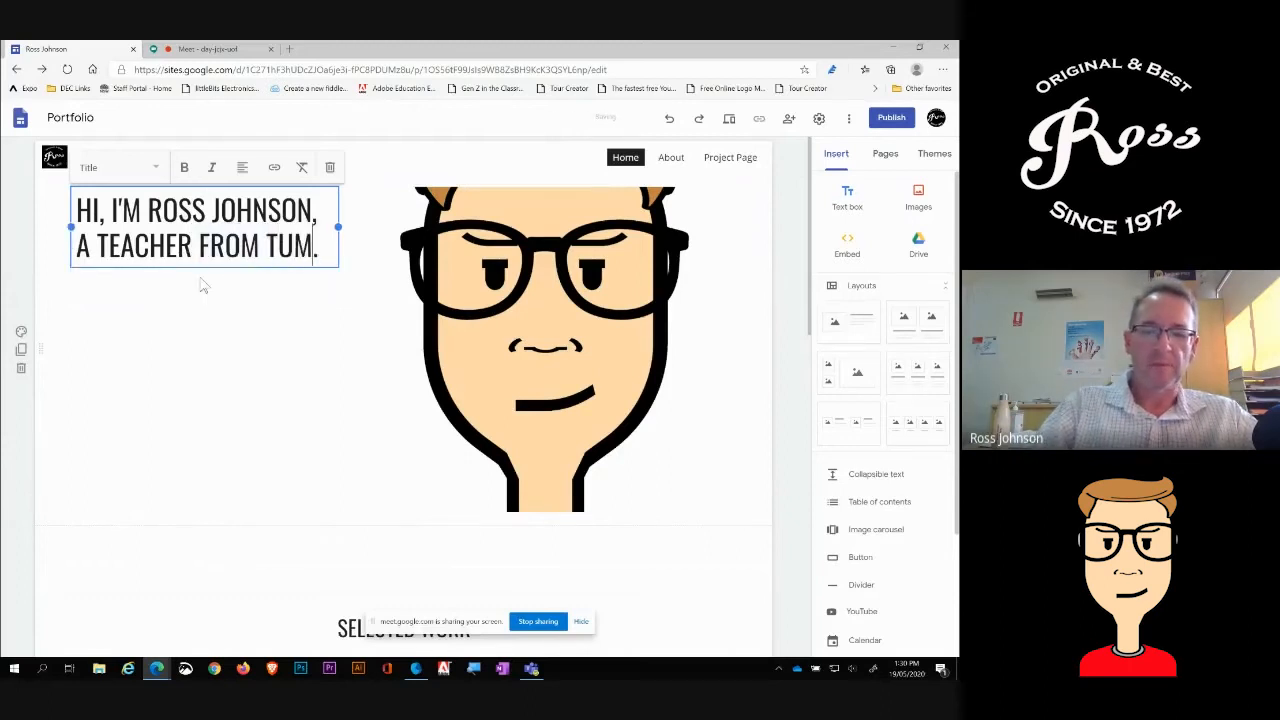
{"action": "type", "text": "BI UMBI CAMPUS."}
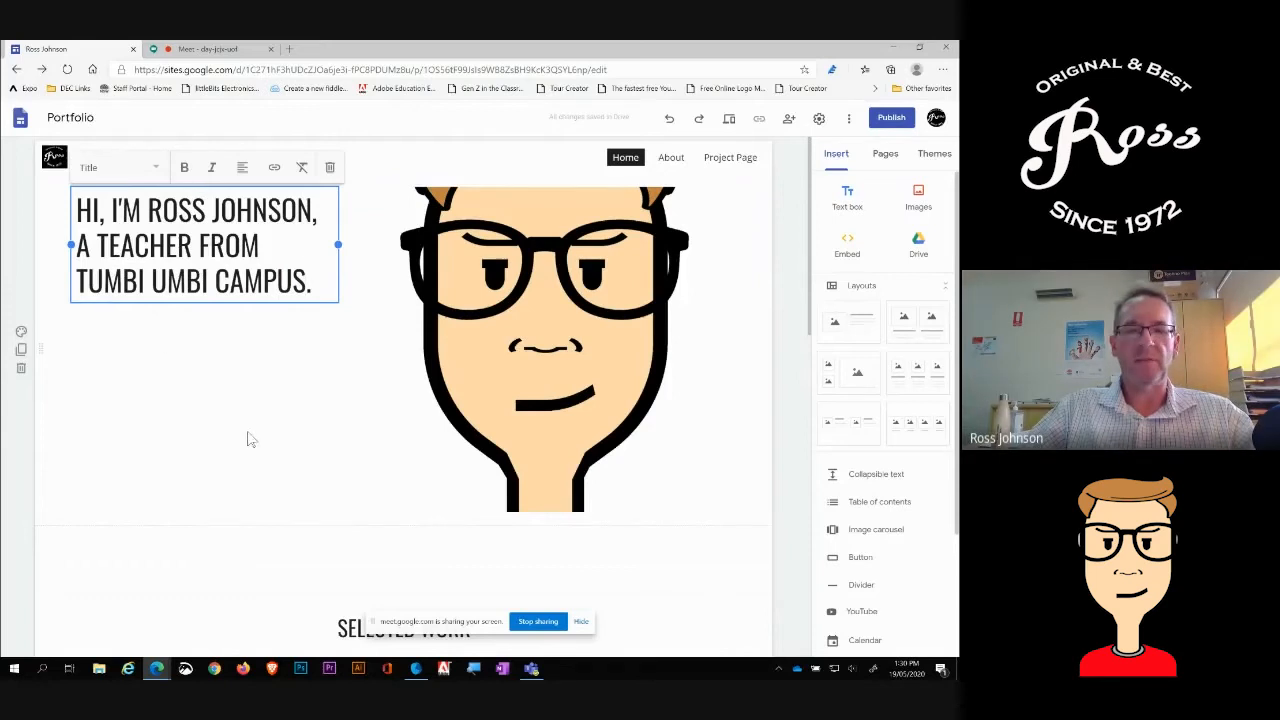
{"action": "left_click", "coordinate": [757, 445]}
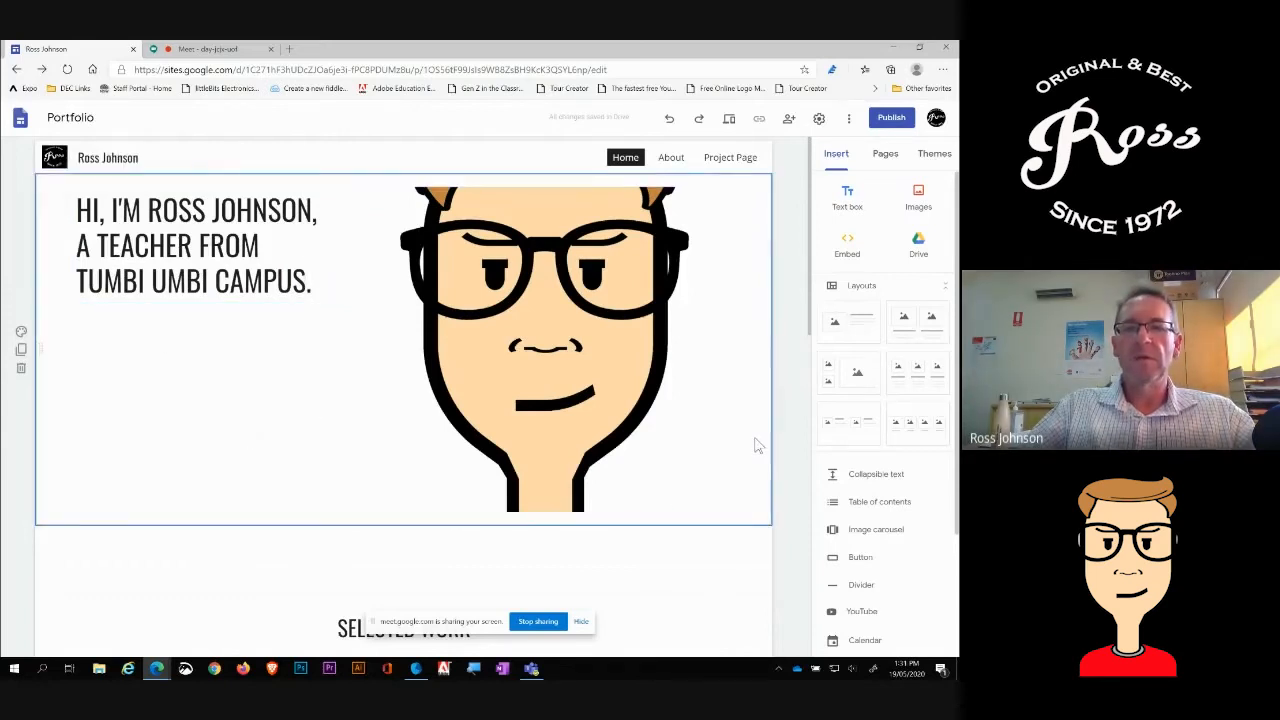
- Upload the image Text_Face (2) into the project placeholder in the first row of the Selected Work section
{"action": "scroll", "coordinate": [784, 435], "scroll_direction": "down", "scroll_amount": 2}
{"action": "scroll", "coordinate": [249, 169], "scroll_direction": "down", "scroll_amount": 2}
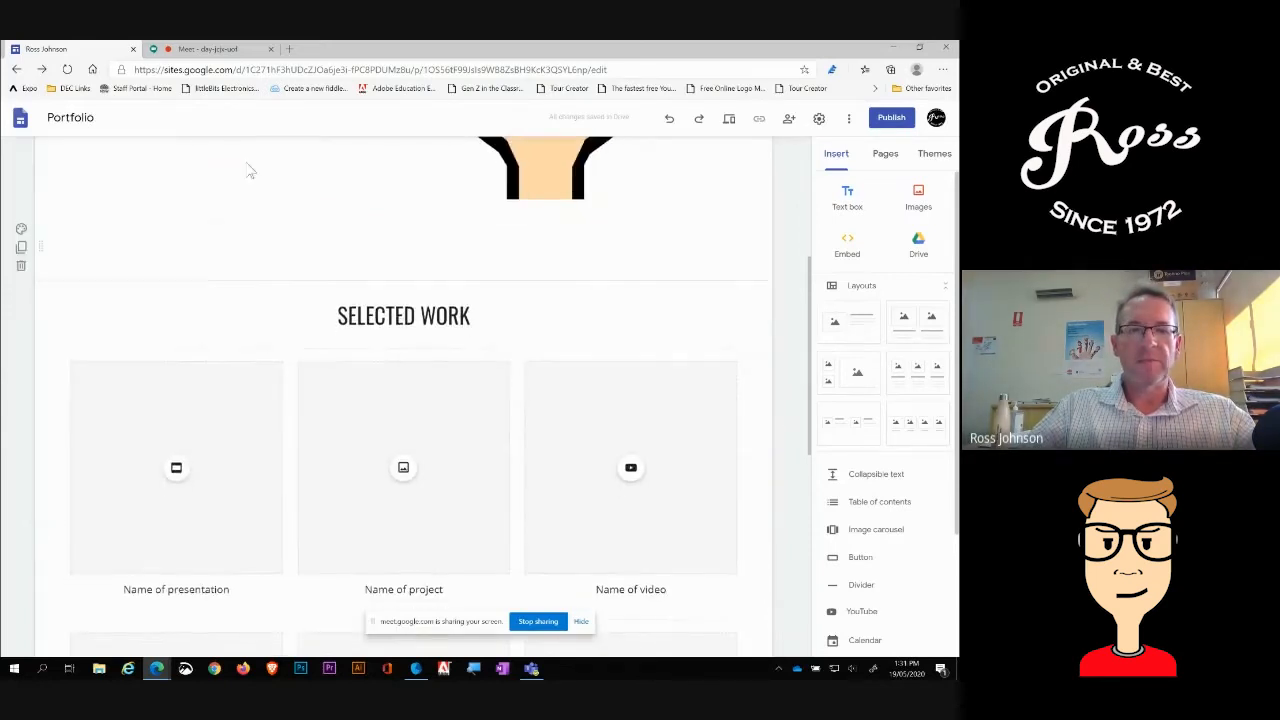
{"action": "left_click", "coordinate": [174, 549]}
{"action": "scroll", "coordinate": [172, 555], "scroll_direction": "down", "scroll_amount": 2}
{"action": "scroll", "coordinate": [172, 555], "scroll_direction": "down", "scroll_amount": 1}
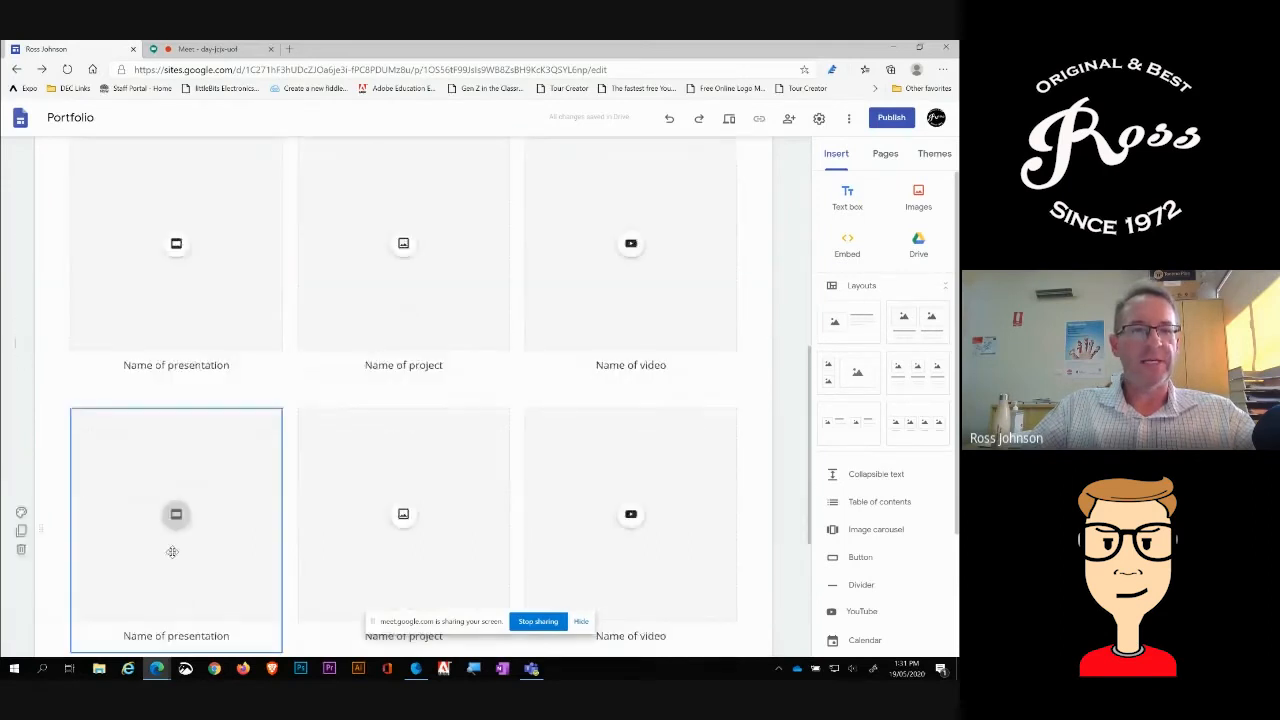
{"action": "scroll", "coordinate": [173, 558], "scroll_direction": "up", "scroll_amount": 2}
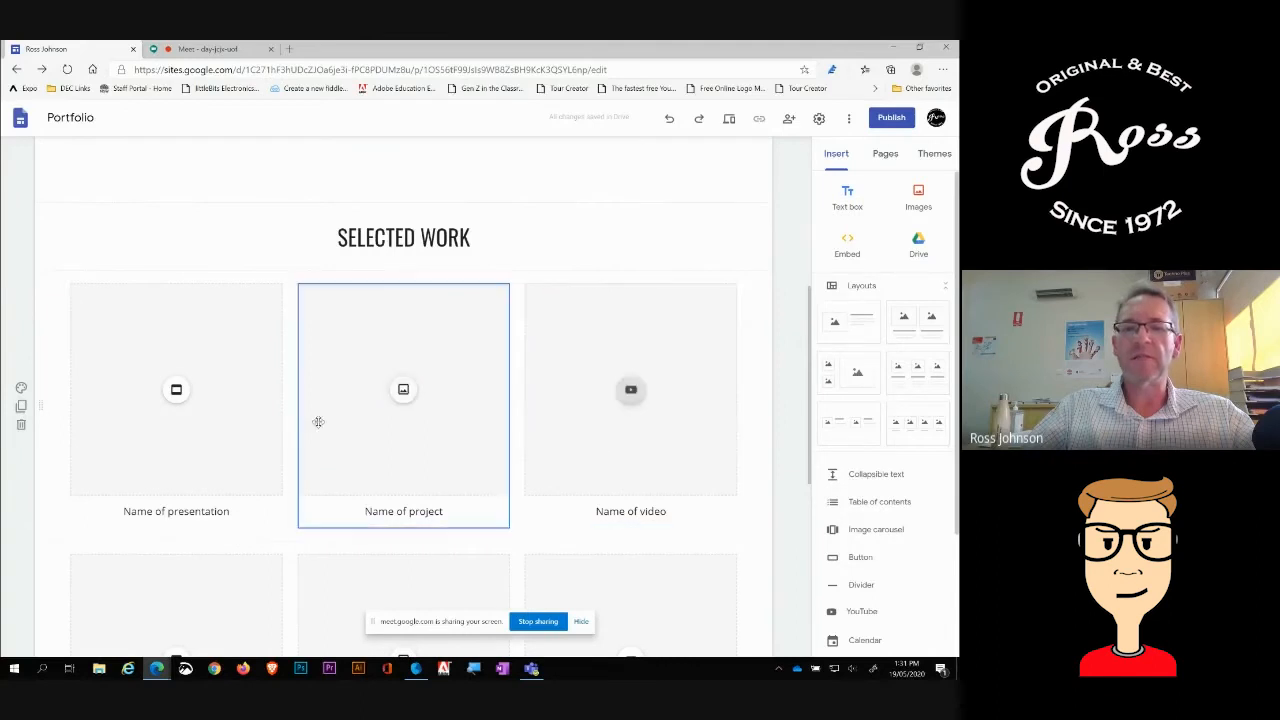
{"action": "left_click", "coordinate": [403, 391]}
{"action": "left_click", "coordinate": [437, 427]}
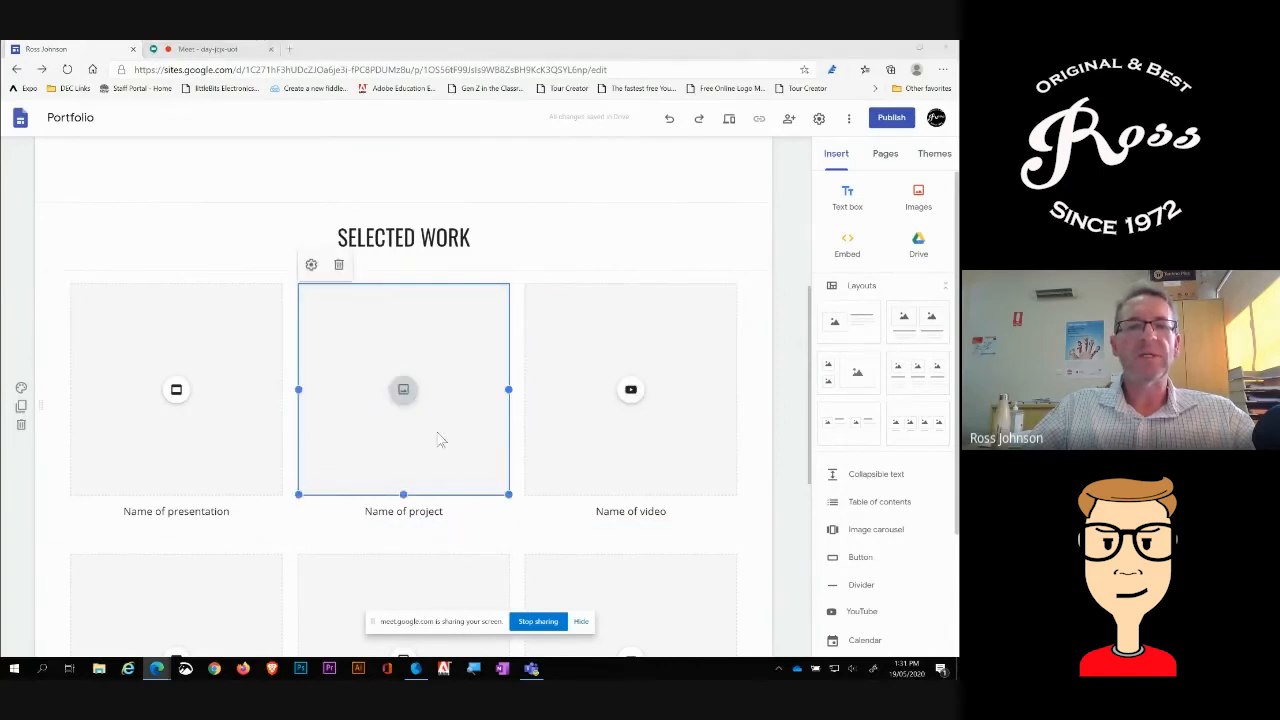
{"action": "scroll", "coordinate": [190, 268], "scroll_direction": "down", "scroll_amount": 2}
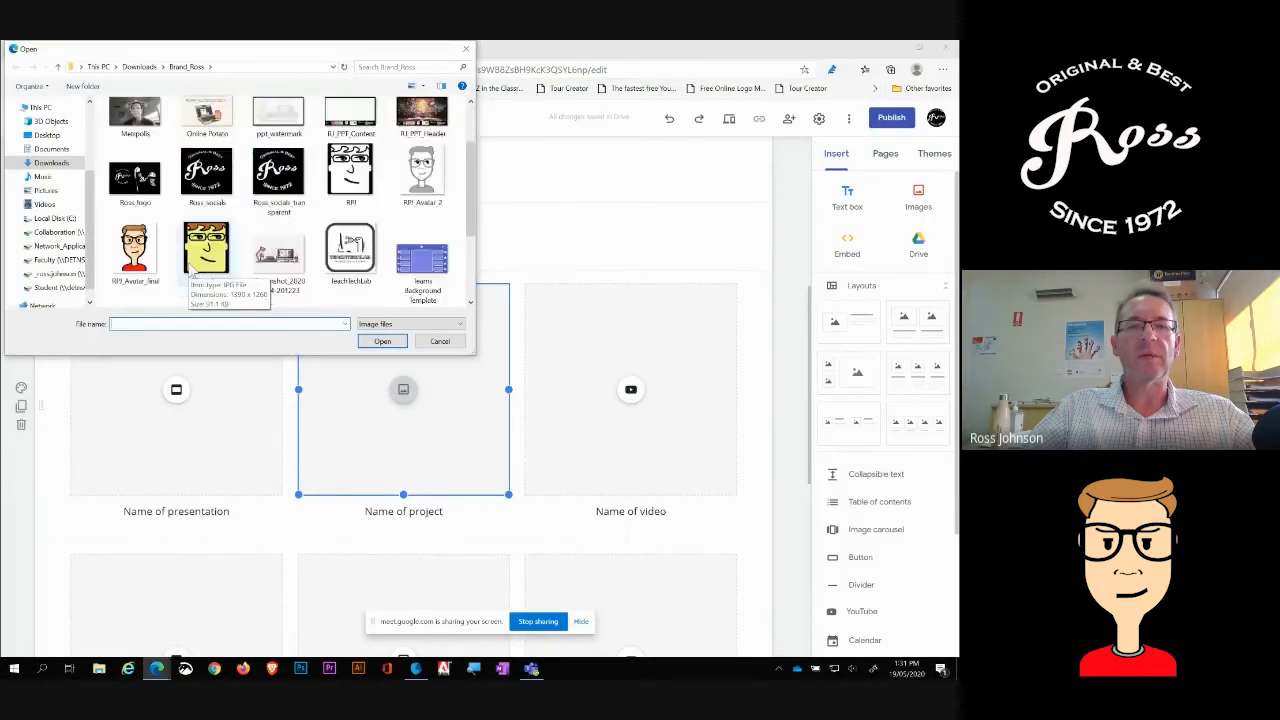
{"action": "scroll", "coordinate": [190, 268], "scroll_direction": "down", "scroll_amount": 1}
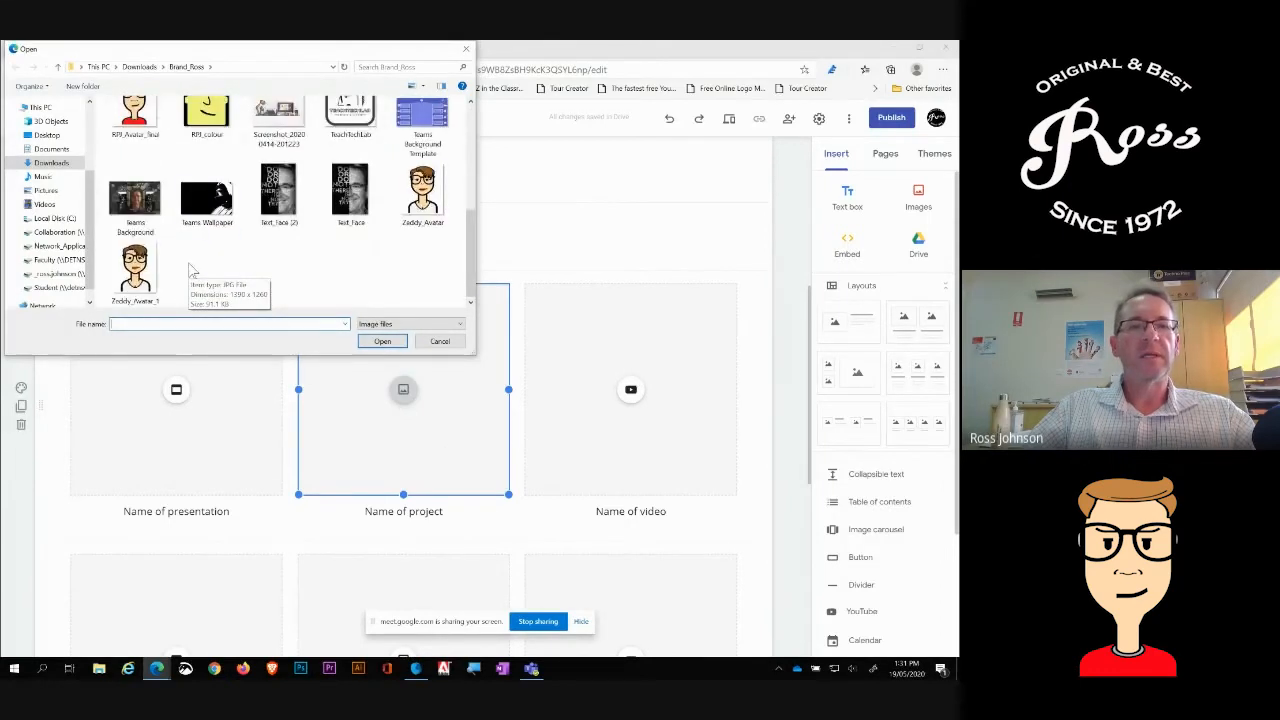
{"action": "double_click", "coordinate": [283, 205]}
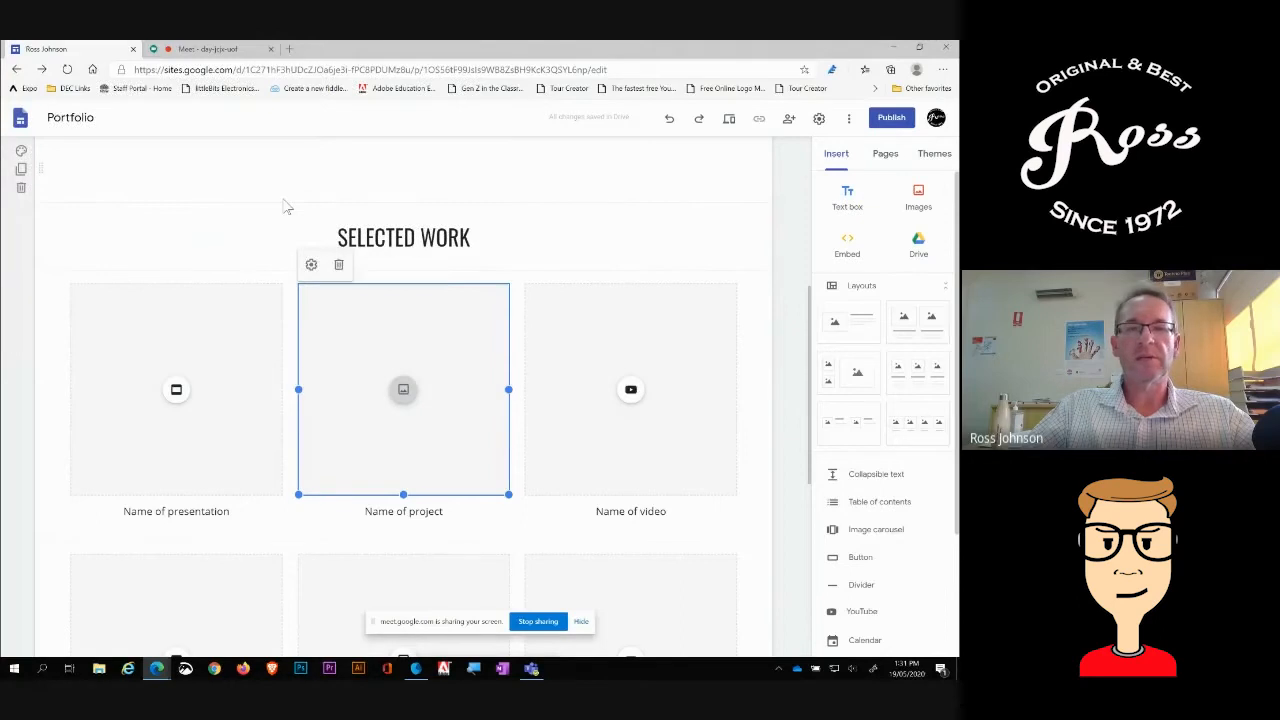
- Replace the "Name of project" caption beneath the uploaded project image with "3D Text on Face"
{"action": "left_click", "coordinate": [450, 515]}
{"action": "key", "text": "BackSpace"}
{"action": "key", "text": "BackSpace"}
{"action": "key", "text": "BackSpace"}
{"action": "key", "text": "BackSpace"}
{"action": "key", "text": "BackSpace"}
{"action": "key", "text": "BackSpace"}
{"action": "key", "text": "BackSpace"}
{"action": "key", "text": "BackSpace"}
{"action": "key", "text": "BackSpace"}
{"action": "key", "text": "BackSpace"}
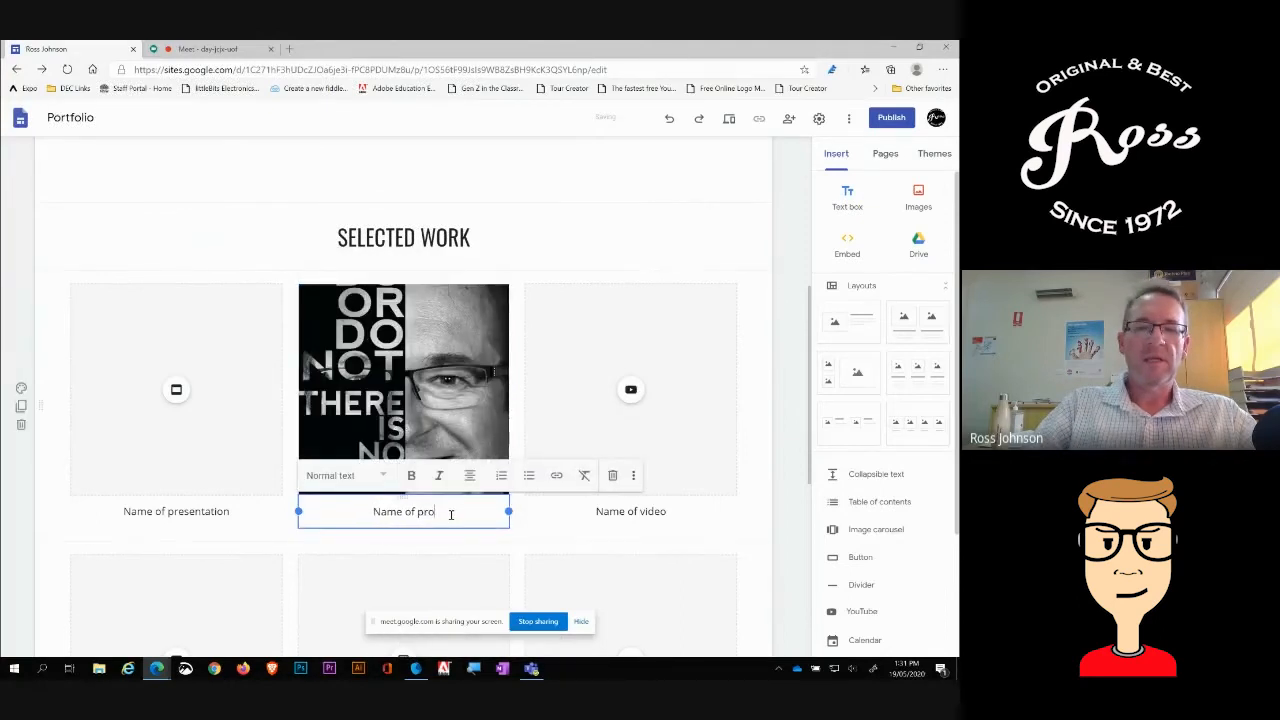
{"action": "key", "text": "BackSpace"}
{"action": "key", "text": "BackSpace"}
{"action": "key", "text": "BackSpace"}
{"action": "key", "text": "BackSpace"}
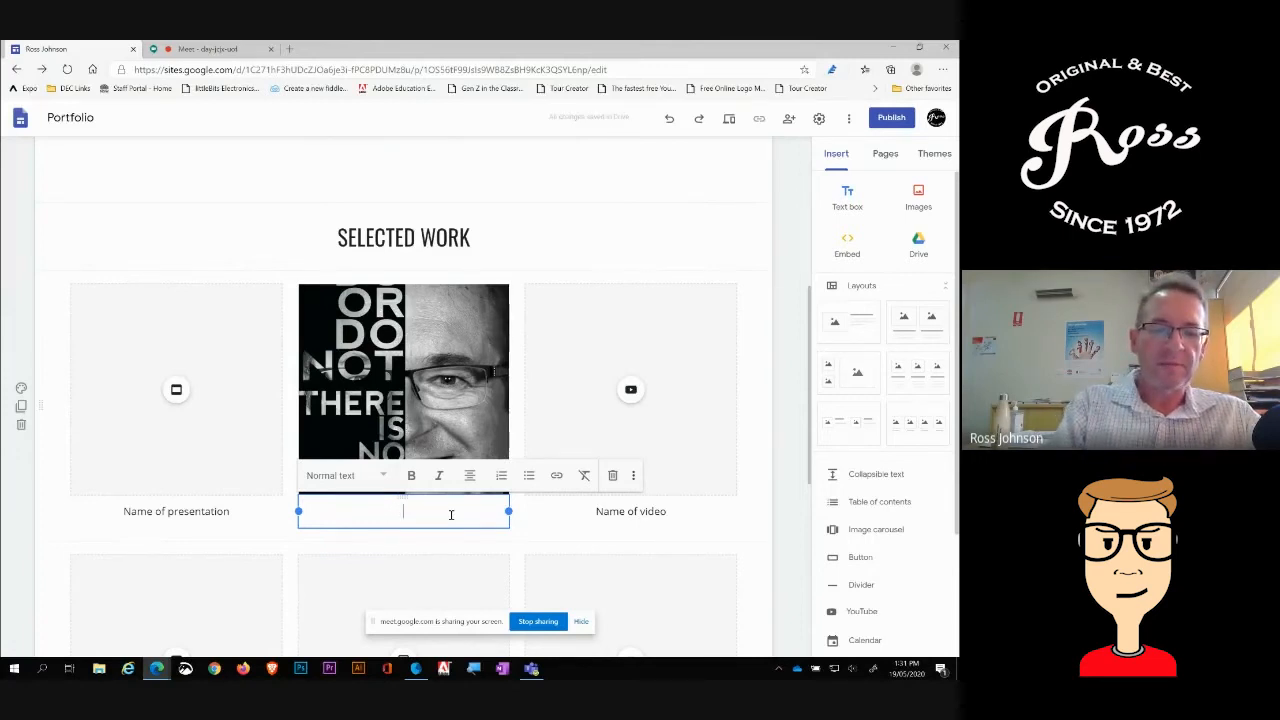
{"action": "type", "text": "#D Text on Face"}
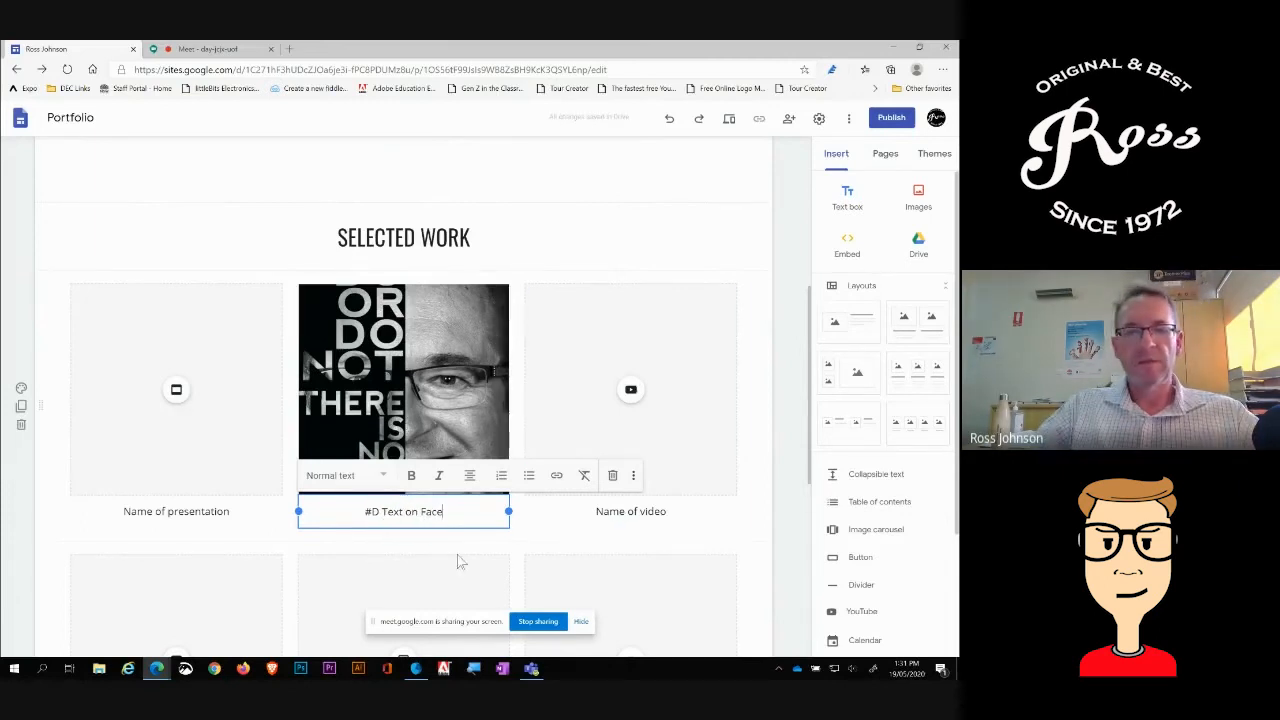
{"action": "left_click", "coordinate": [372, 511]}
{"action": "key", "text": "BackSpace"}
{"action": "type", "text": "3"}
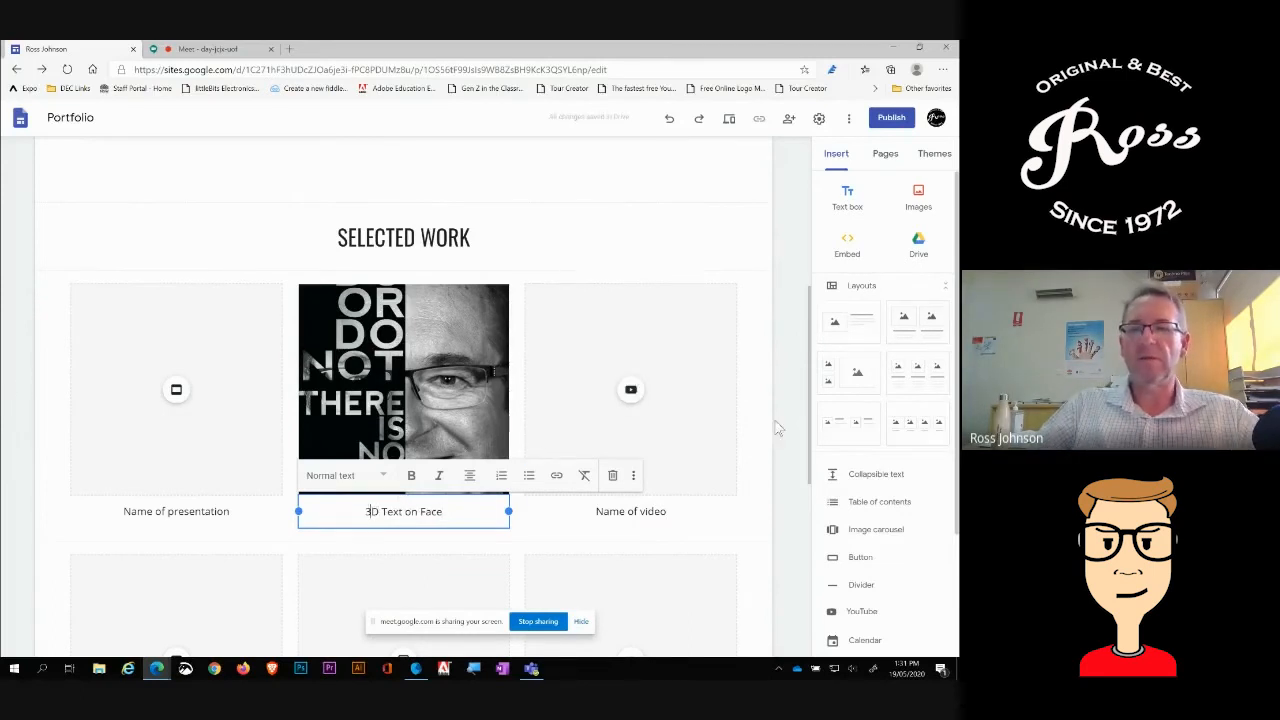
{"action": "left_click", "coordinate": [770, 425]}
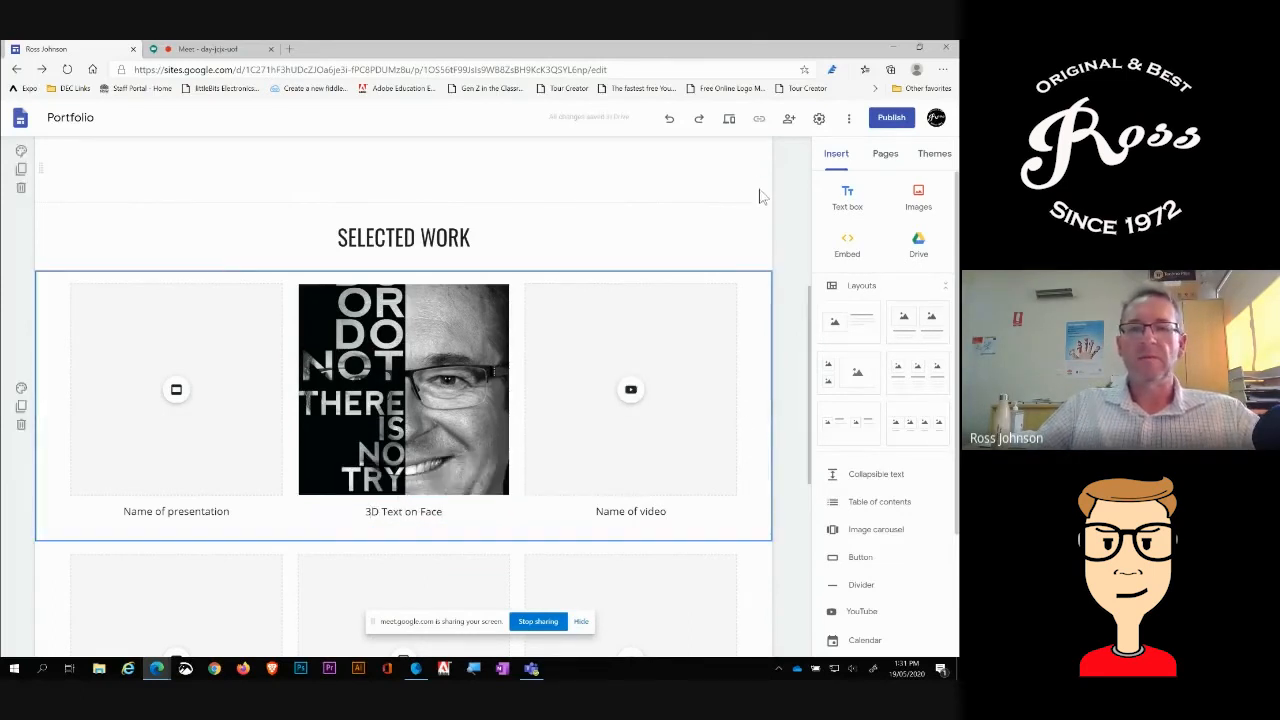
- Preview the site and review the home page from the greeting down to the contact line
{"action": "scroll", "coordinate": [763, 200], "scroll_direction": "up", "scroll_amount": 4}
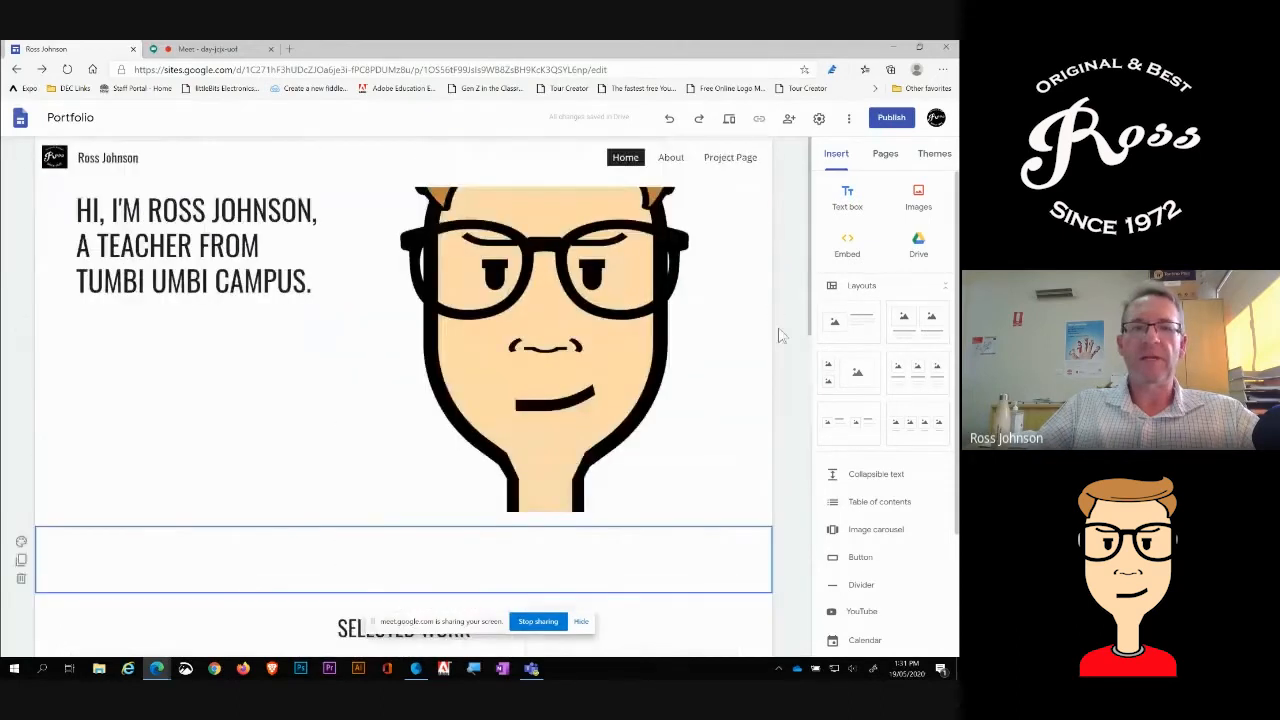
{"action": "left_click", "coordinate": [731, 119]}
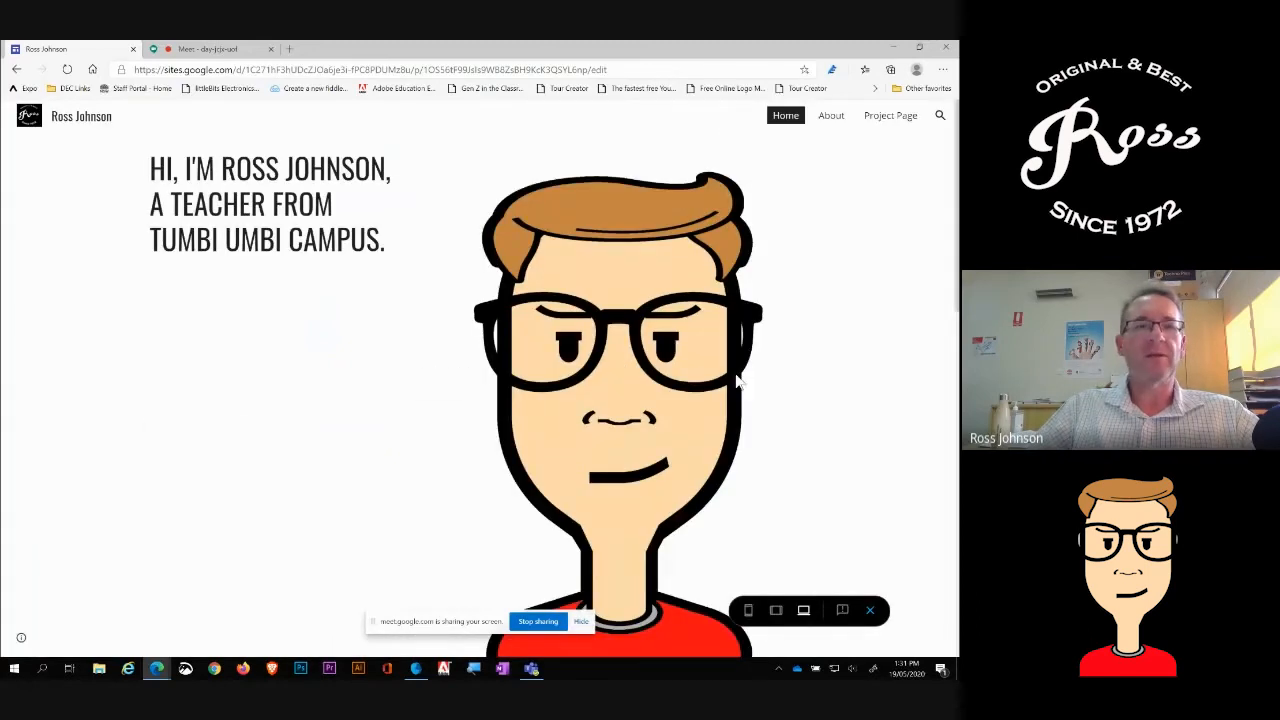
{"action": "scroll", "coordinate": [748, 383], "scroll_direction": "down", "scroll_amount": 1}
{"action": "scroll", "coordinate": [748, 383], "scroll_direction": "up", "scroll_amount": 1}
{"action": "scroll", "coordinate": [748, 383], "scroll_direction": "down", "scroll_amount": 1}
{"action": "scroll", "coordinate": [748, 383], "scroll_direction": "down", "scroll_amount": 5}
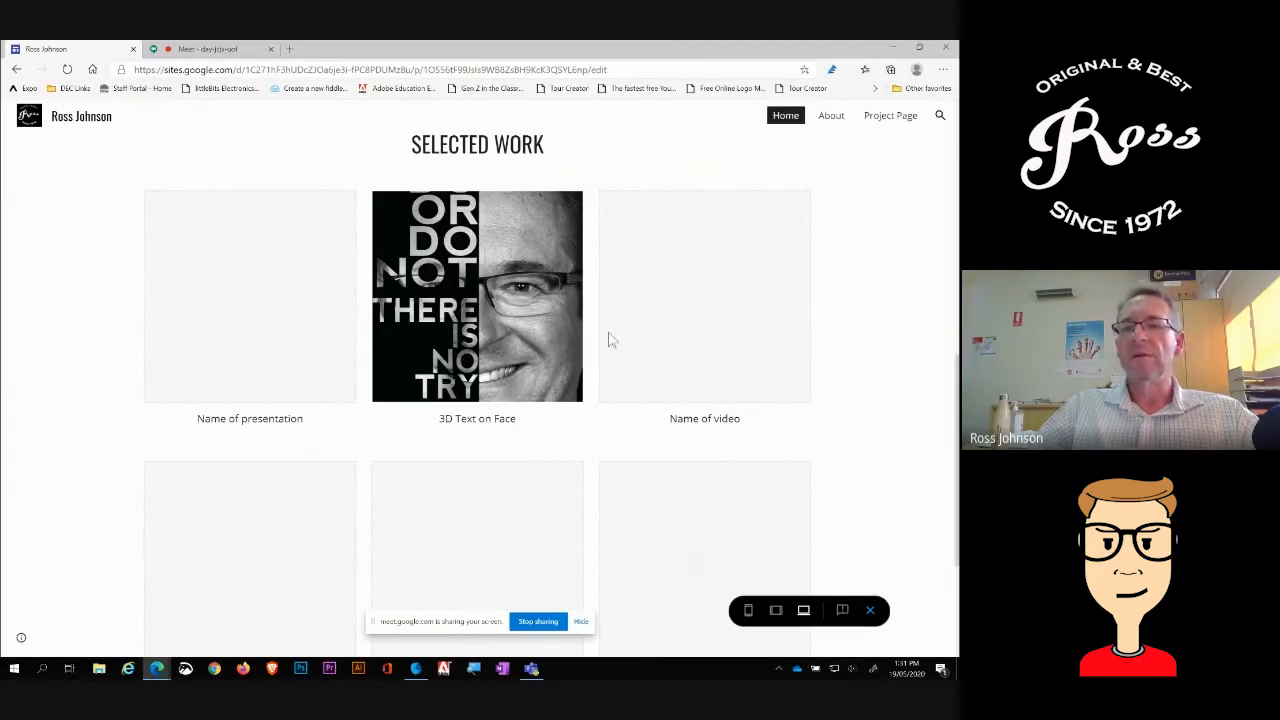
{"action": "scroll", "coordinate": [610, 340], "scroll_direction": "down", "scroll_amount": 2}
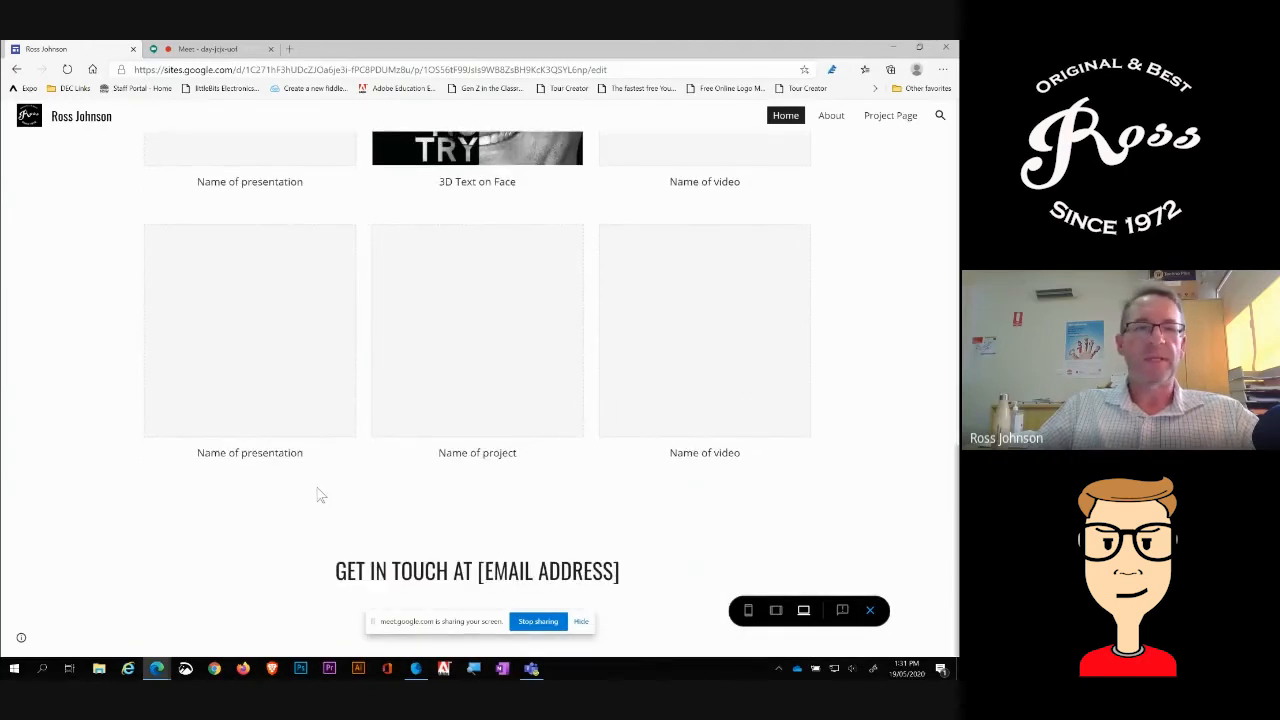
{"action": "scroll", "coordinate": [316, 493], "scroll_direction": "up", "scroll_amount": 6}
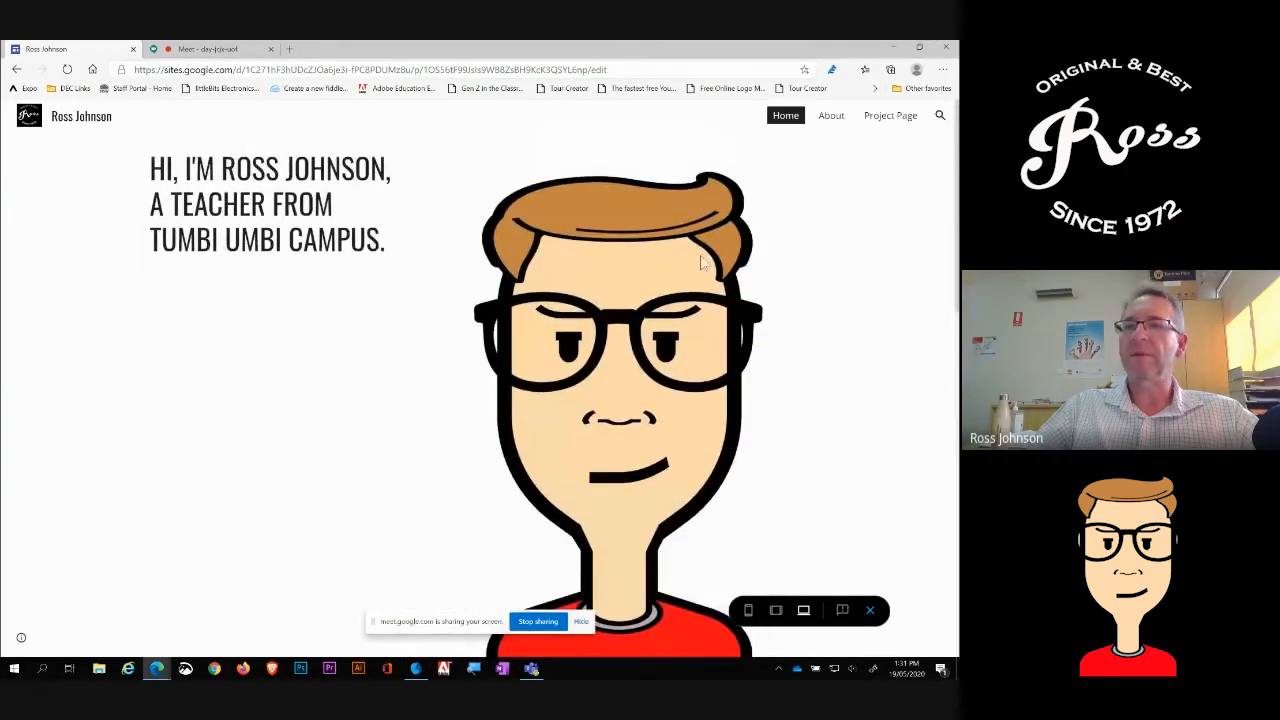
- Review the About and Project Page layouts in the preview, and return to the home page before closing the preview
{"action": "left_click", "coordinate": [838, 119]}
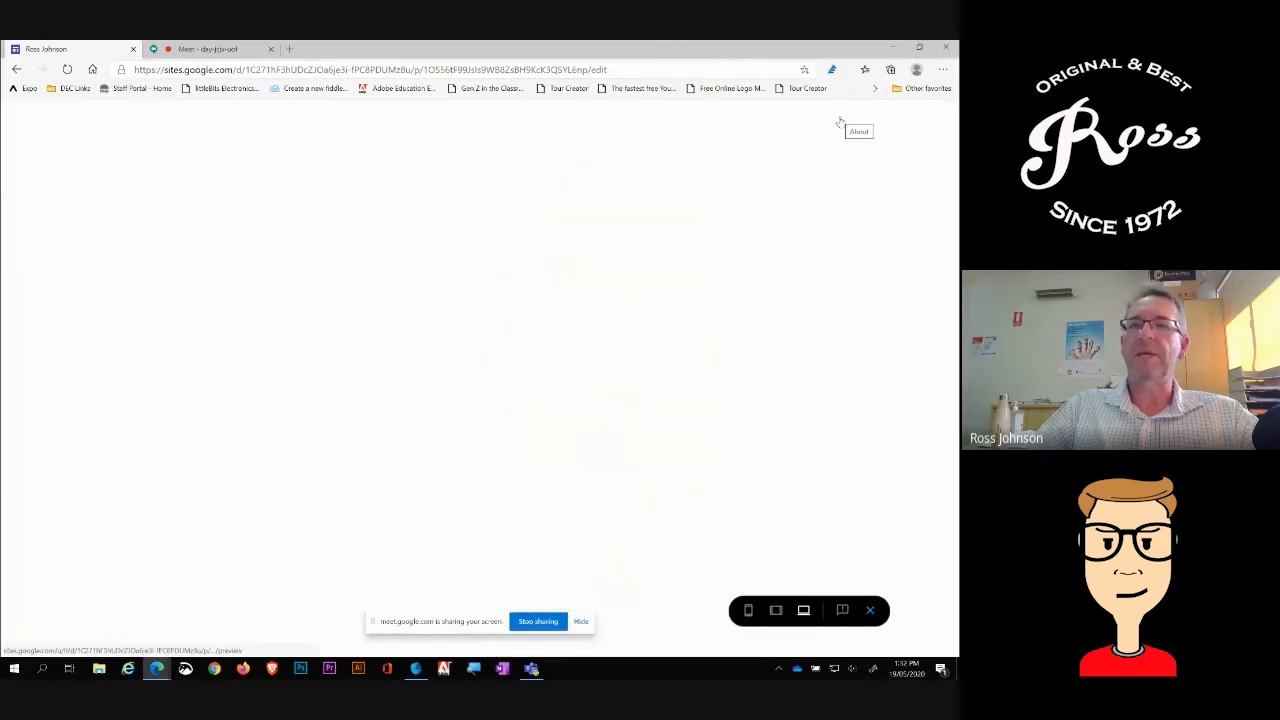
{"action": "scroll", "coordinate": [509, 409], "scroll_direction": "down", "scroll_amount": 5}
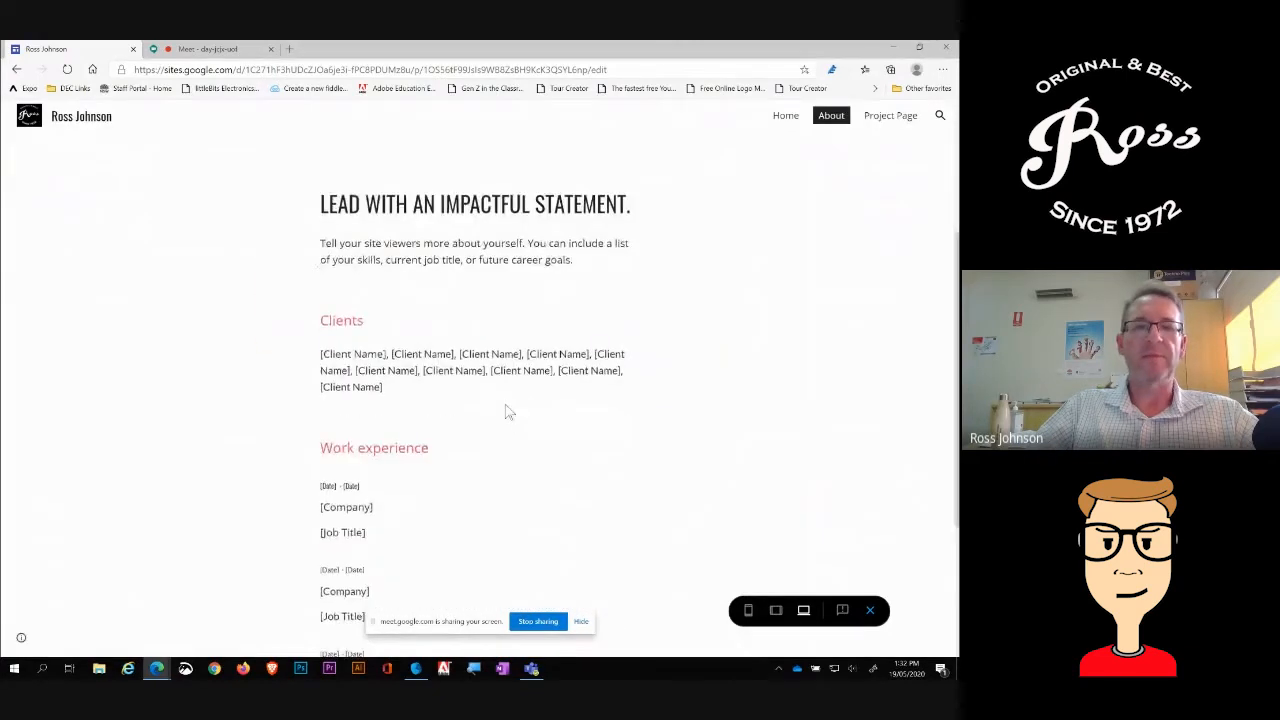
{"action": "scroll", "coordinate": [509, 411], "scroll_direction": "up", "scroll_amount": 5}
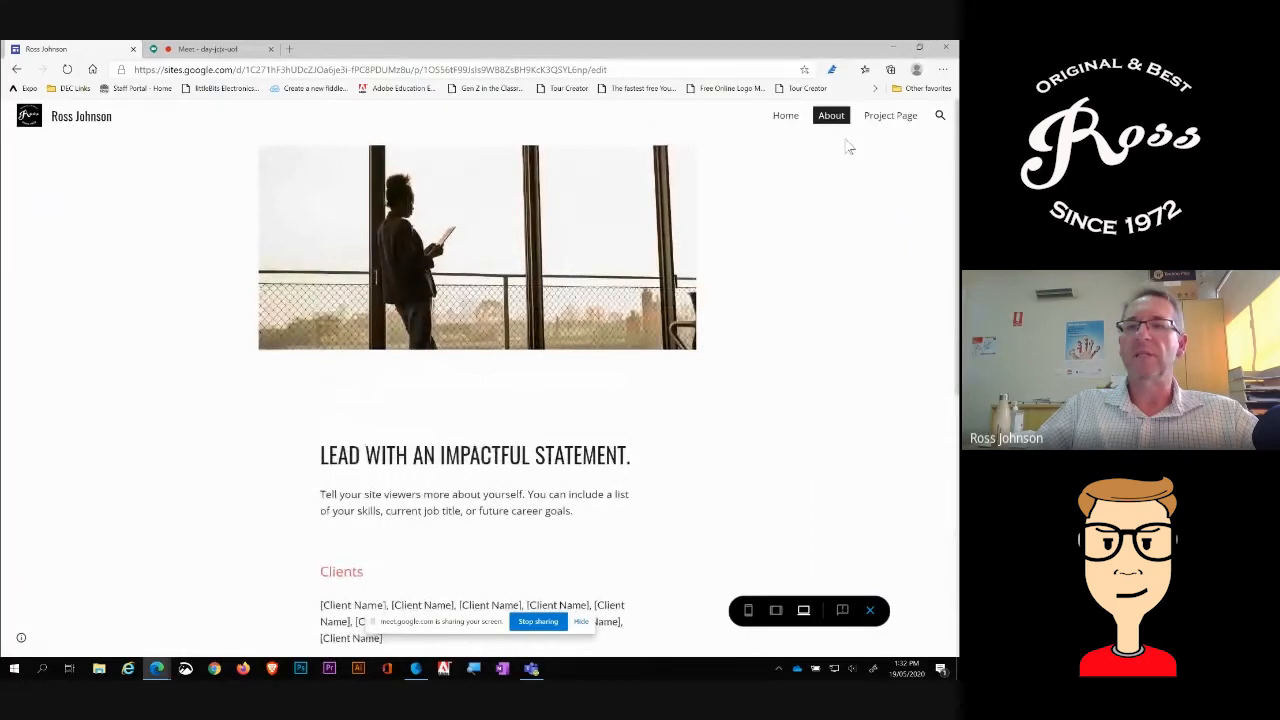
{"action": "left_click", "coordinate": [884, 118]}
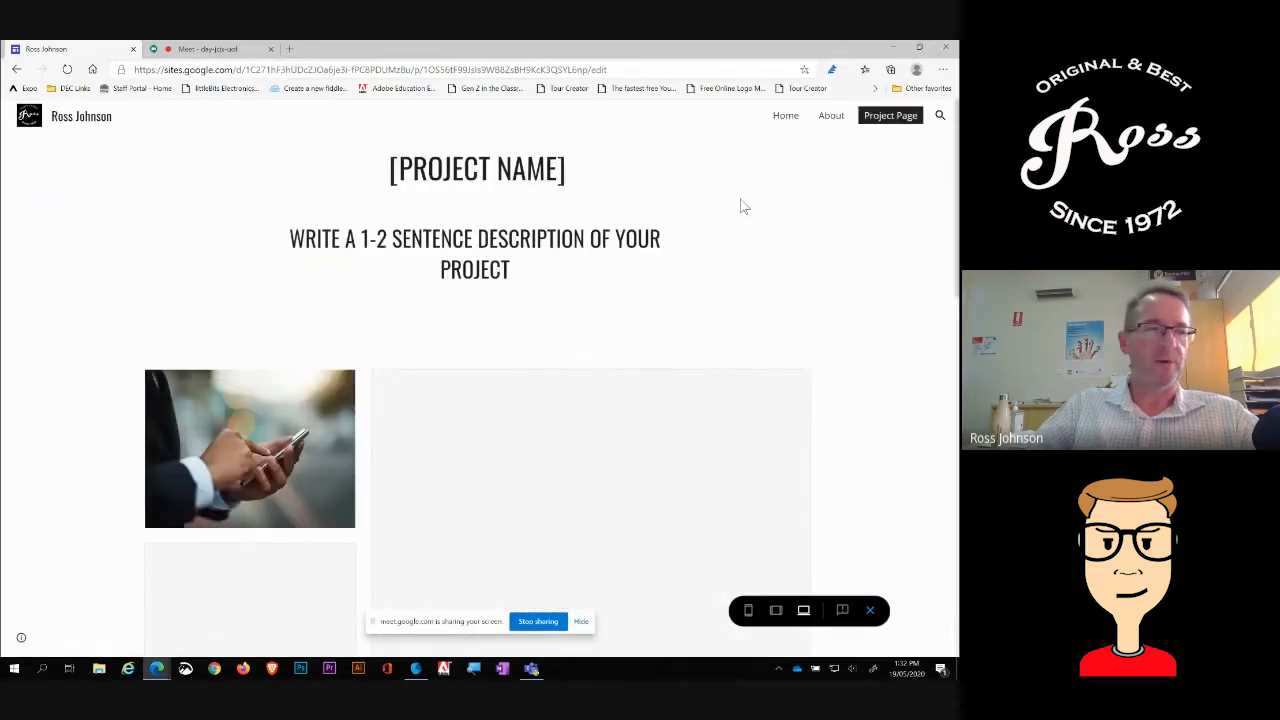
{"action": "scroll", "coordinate": [732, 213], "scroll_direction": "down", "scroll_amount": 3}
{"action": "scroll", "coordinate": [714, 343], "scroll_direction": "down", "scroll_amount": 2}
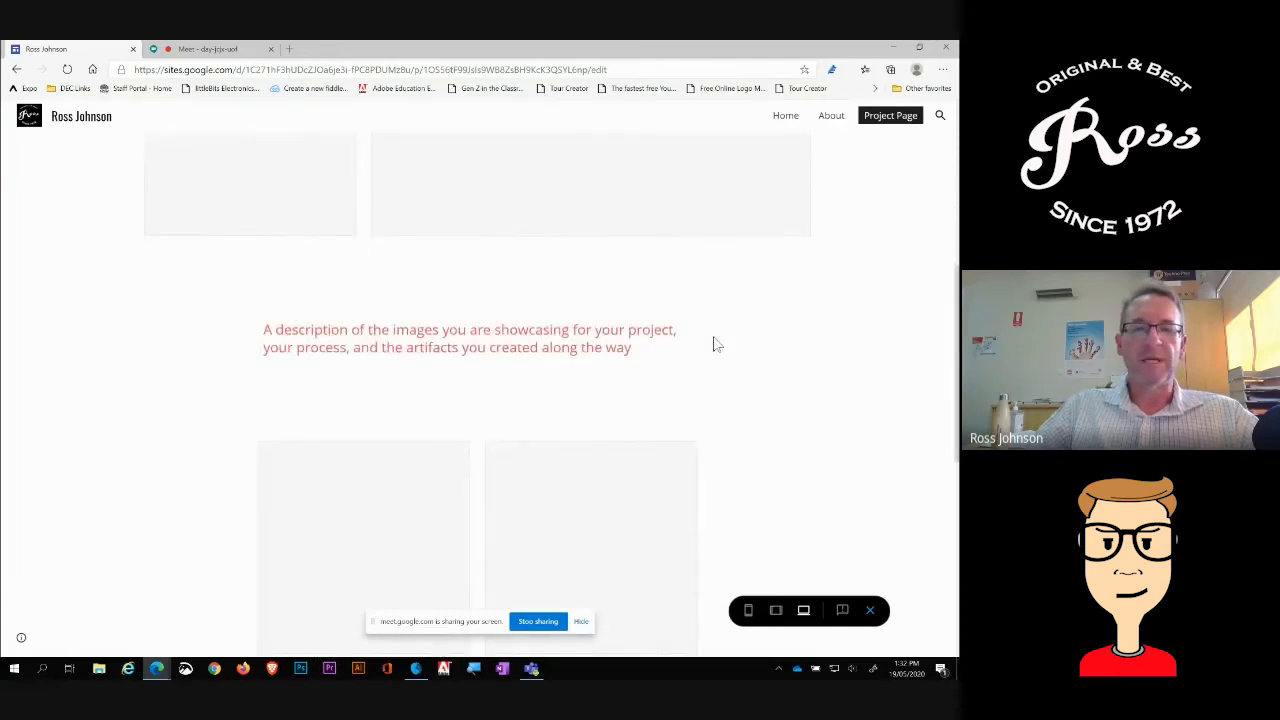
{"action": "scroll", "coordinate": [713, 344], "scroll_direction": "up", "scroll_amount": 4}
{"action": "scroll", "coordinate": [713, 344], "scroll_direction": "up", "scroll_amount": 1}
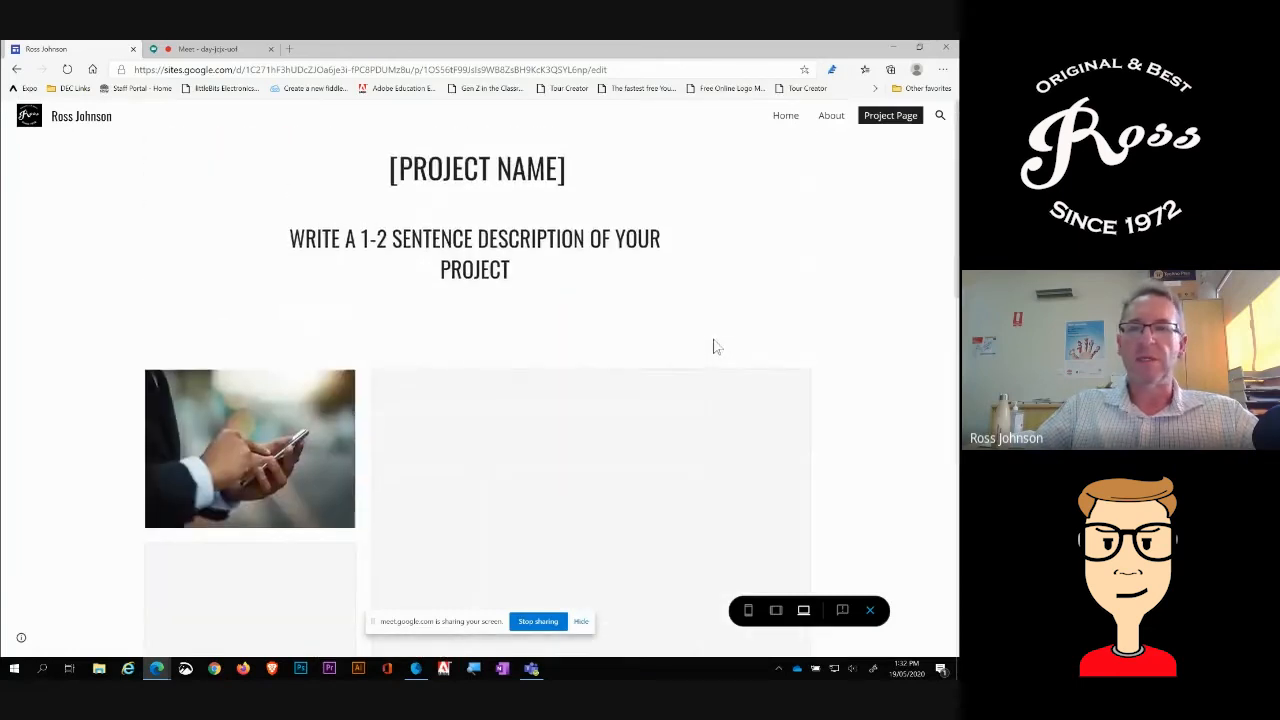
{"action": "left_click", "coordinate": [786, 116]}
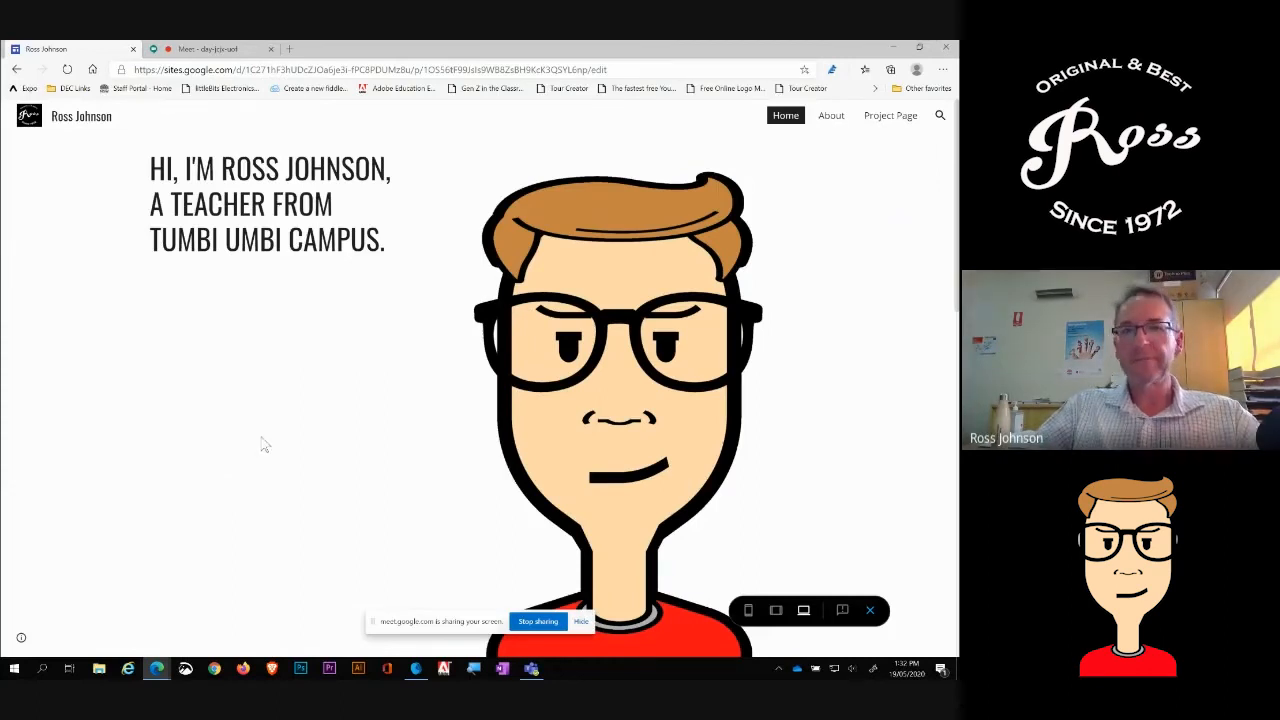
{"action": "left_click", "coordinate": [870, 612]}
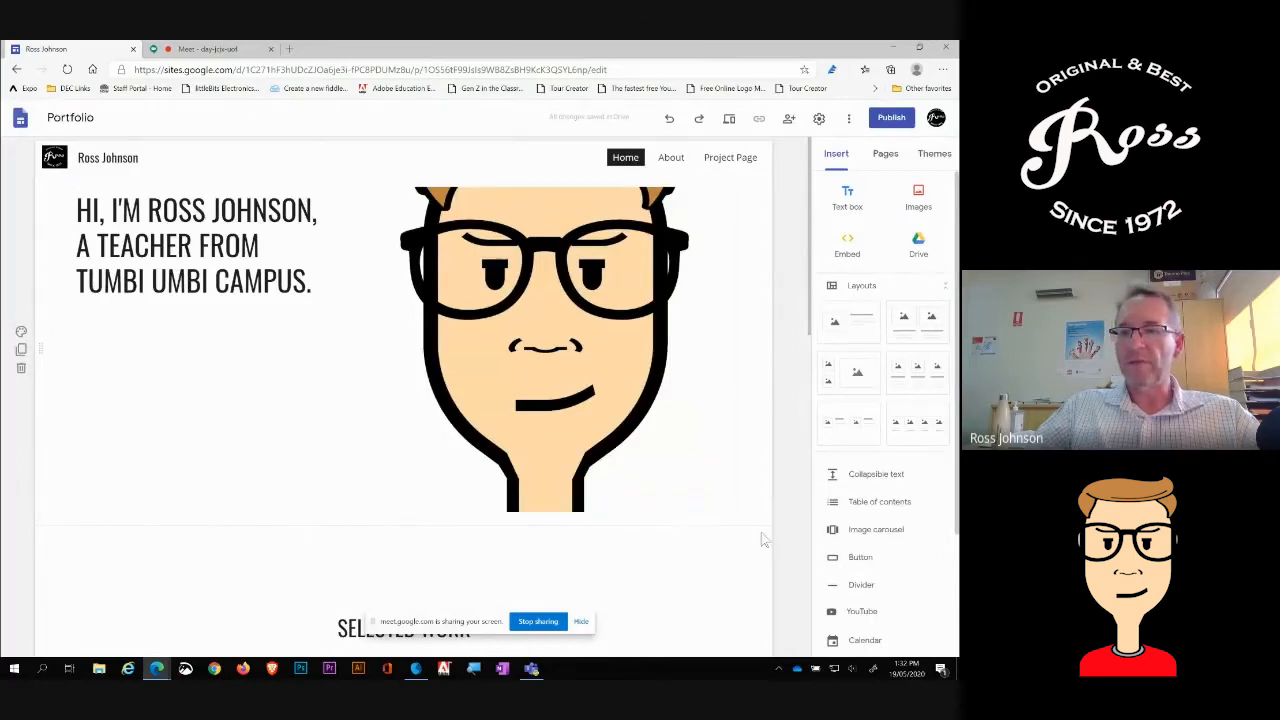
- Look through the elements available for insertion, from layouts and image carousel to Docs, Slides, Sheets, Forms and Charts
{"action": "scroll", "coordinate": [805, 530], "scroll_direction": "down", "scroll_amount": 2}
{"action": "scroll", "coordinate": [812, 537], "scroll_direction": "down", "scroll_amount": 1}
{"action": "scroll", "coordinate": [928, 531], "scroll_direction": "down", "scroll_amount": 2}
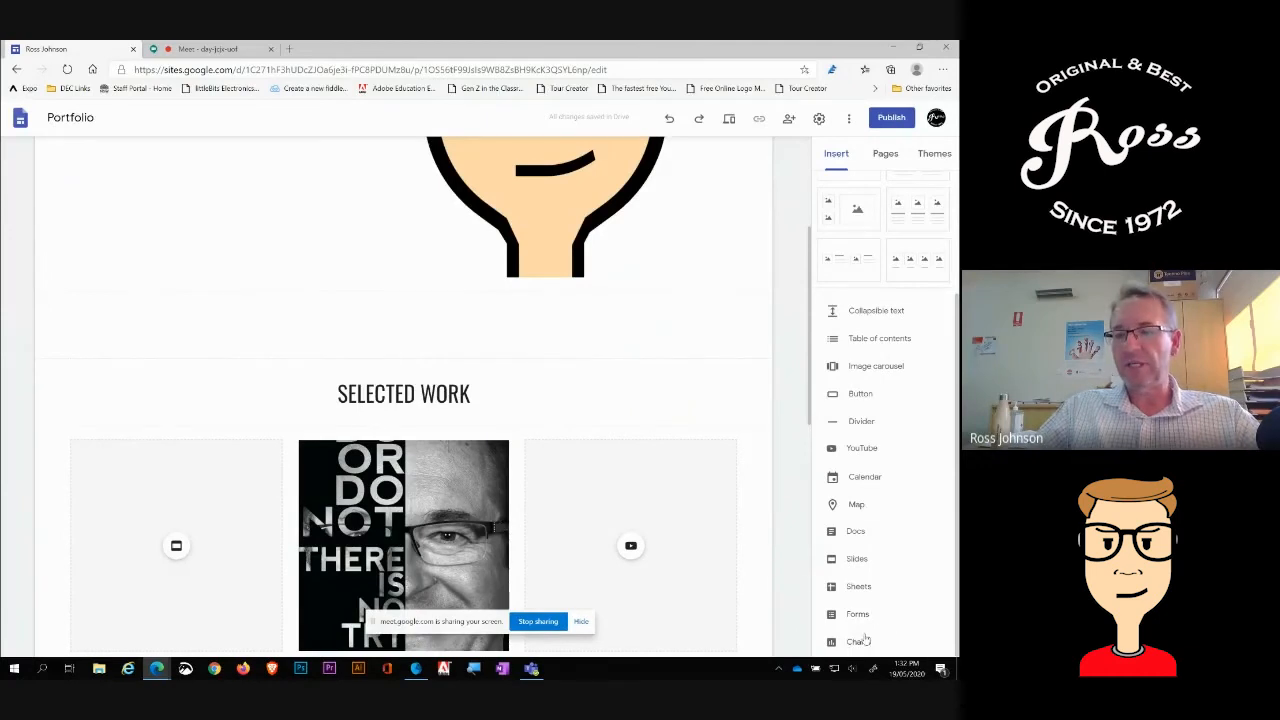
{"action": "scroll", "coordinate": [860, 600], "scroll_direction": "up", "scroll_amount": 3}
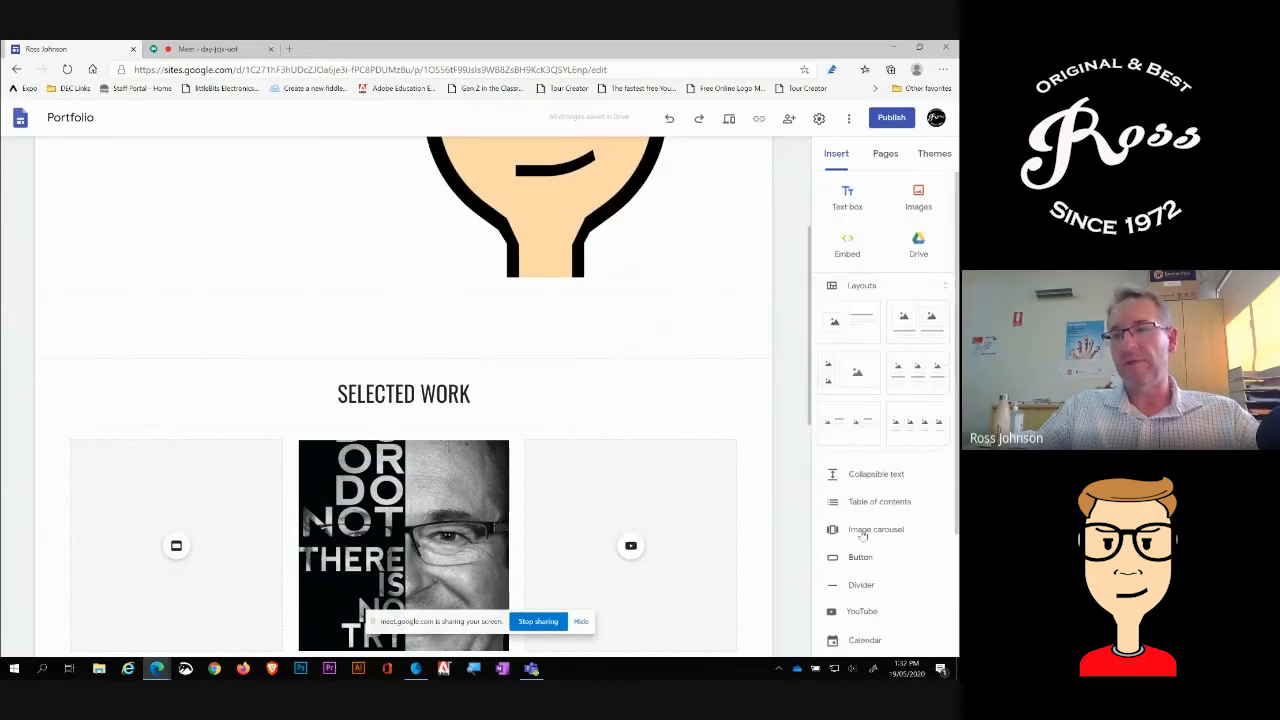
{"action": "scroll", "coordinate": [802, 466], "scroll_direction": "up", "scroll_amount": 3}
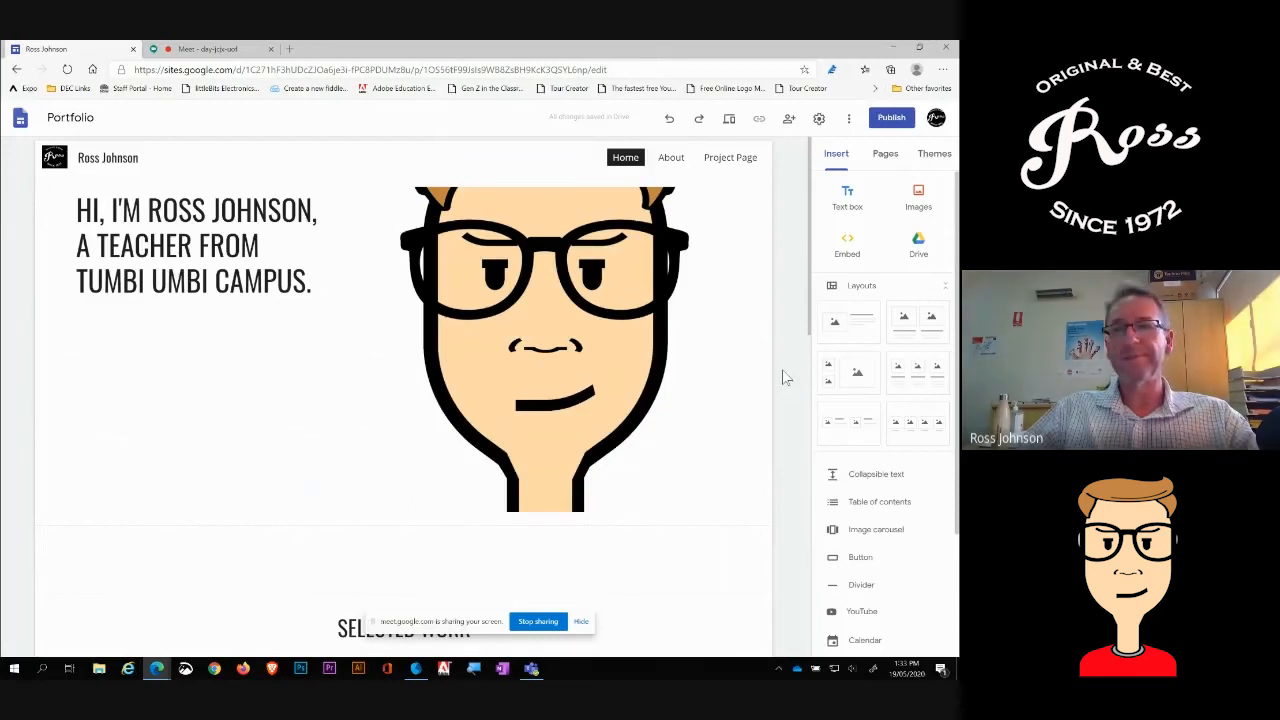
- Stop sharing the screen in the Google Meet call
{"action": "left_click", "coordinate": [538, 622]}
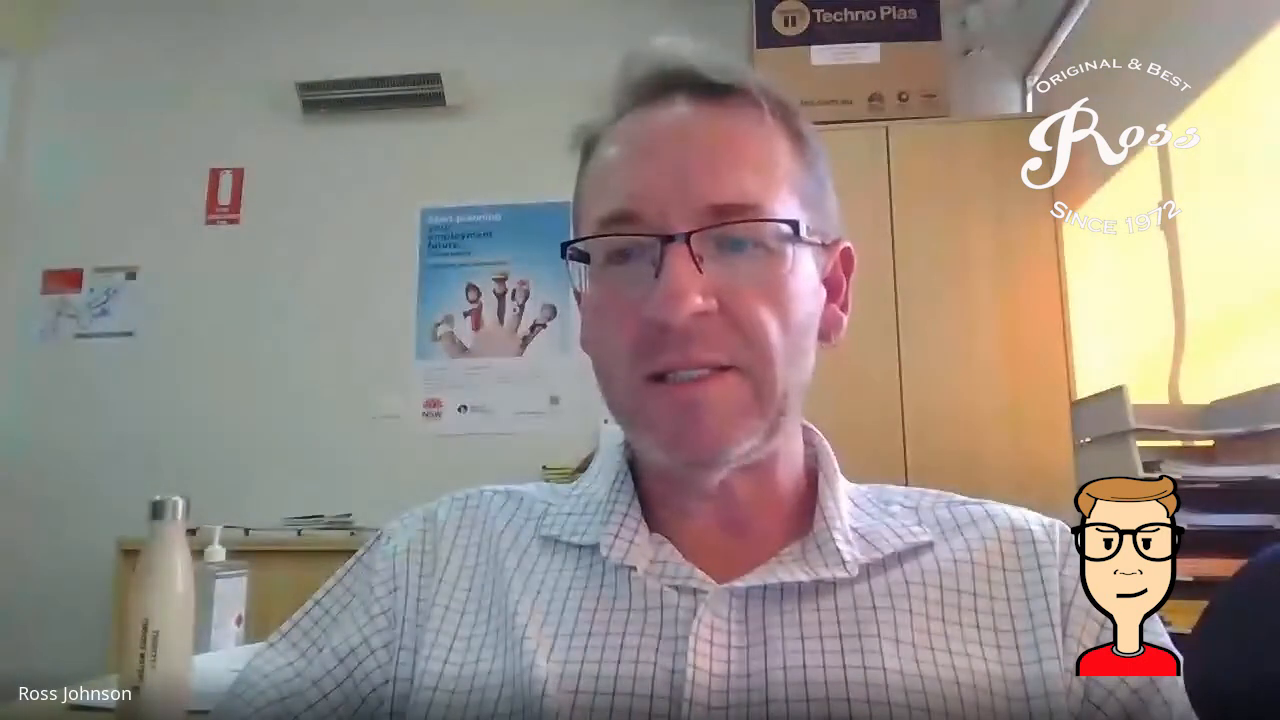